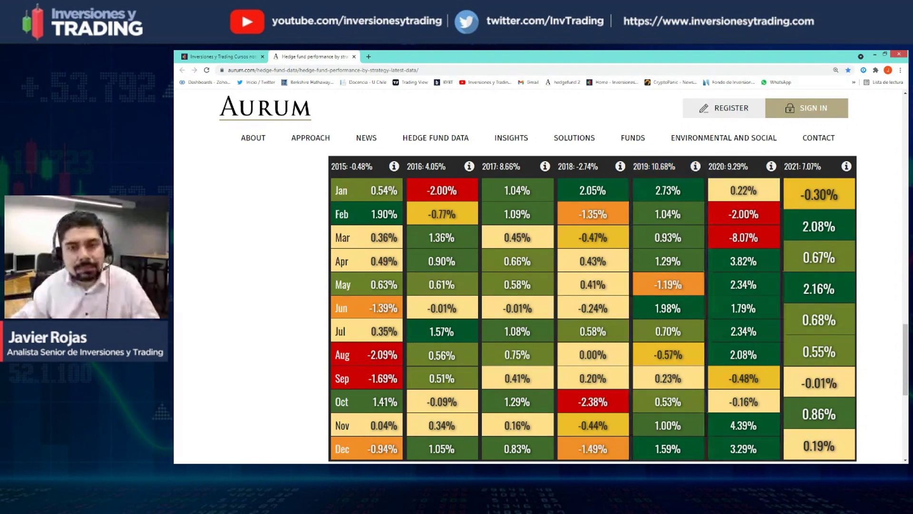
Switch to the blank Excel workbook and enter the label Balance in C4 with 1000 in D4.
key(alt+Tab)
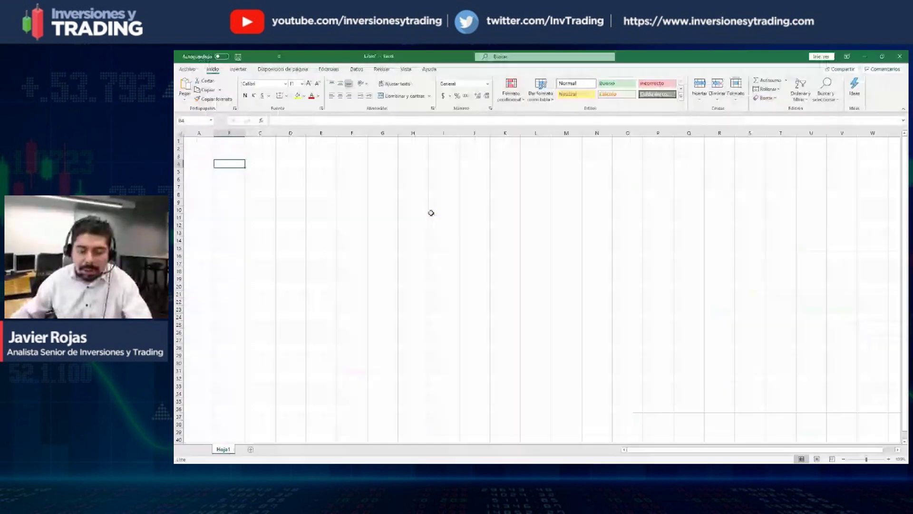
click(256, 164)
text(Balance)
key(Tab)
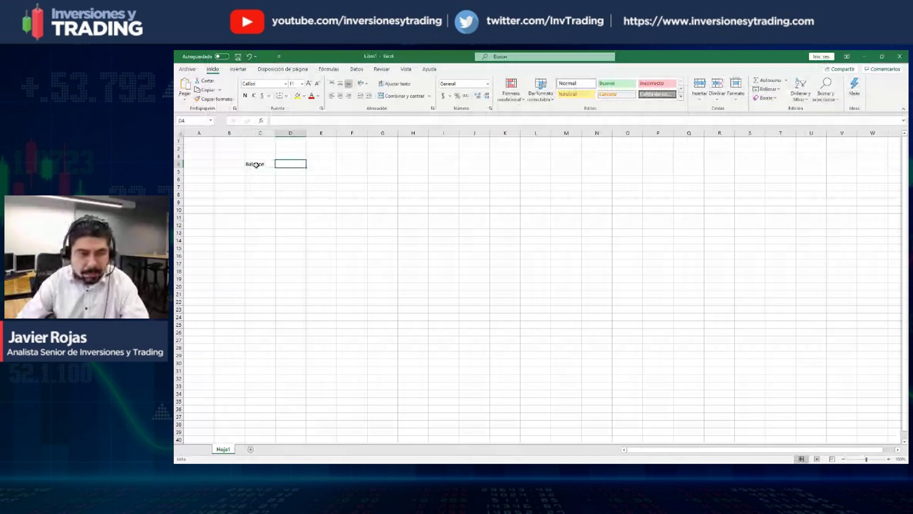
text(1000)
key(Return)
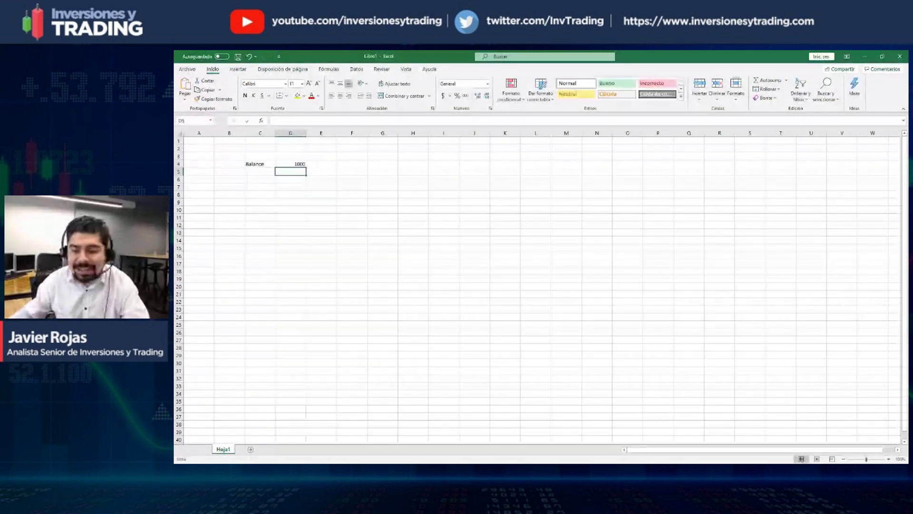
Add the label Retorno in C5 with a value of 20% in D5.
click(888, 459)
click(889, 459)
click(889, 459)
click(889, 459)
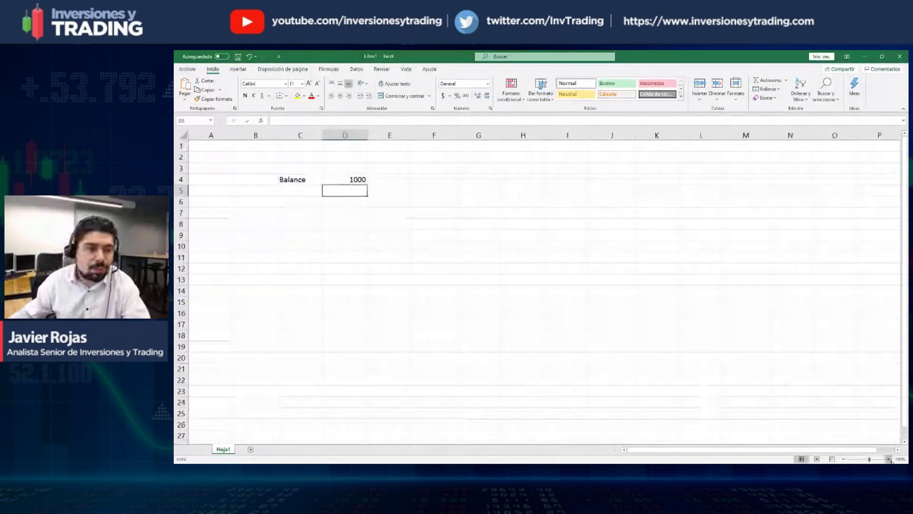
click(306, 194)
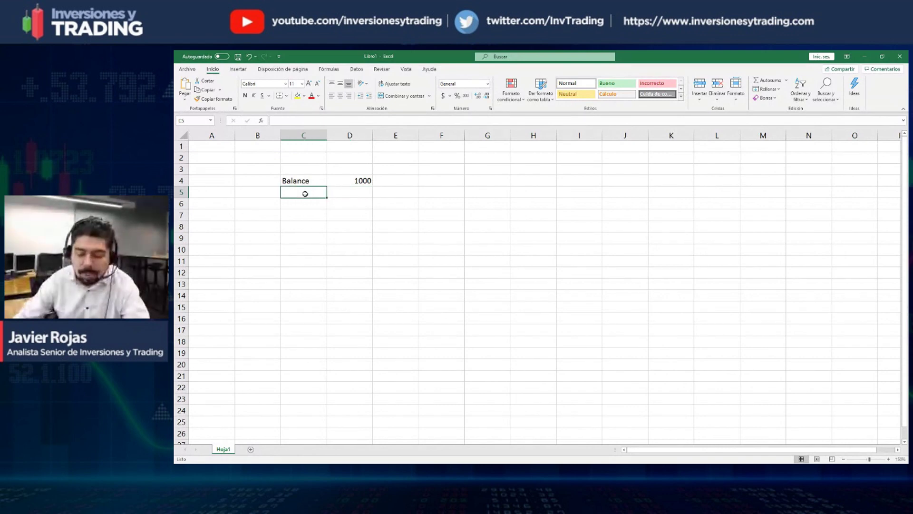
text(Re)
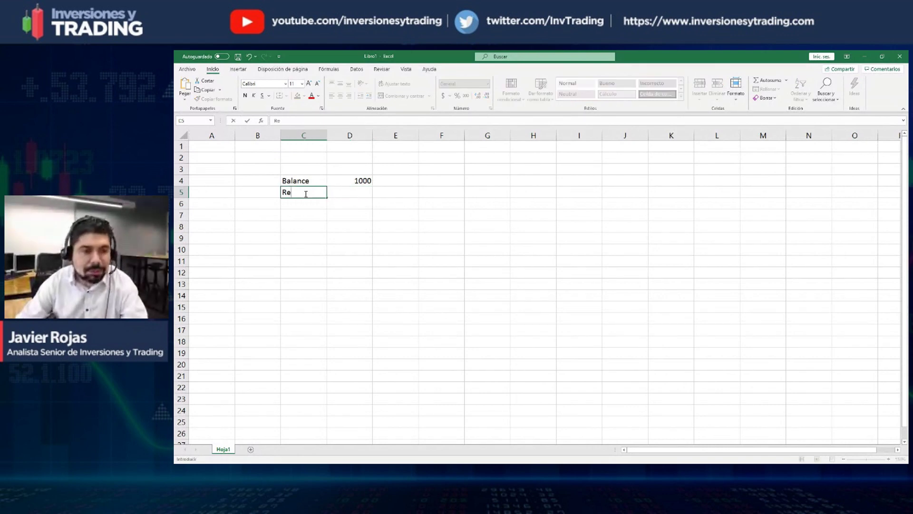
text(torno)
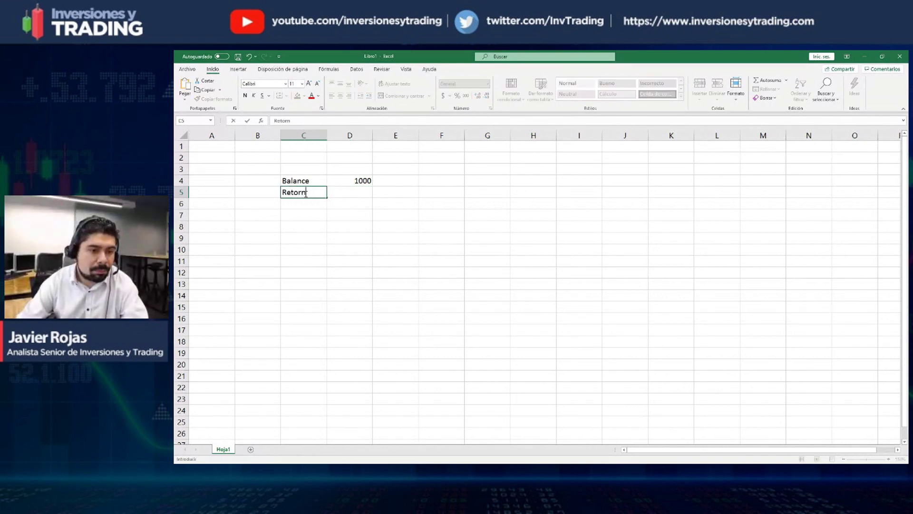
key(Tab)
text(20%)
key(Return)
key(Left)
key(Up)
key(Up)
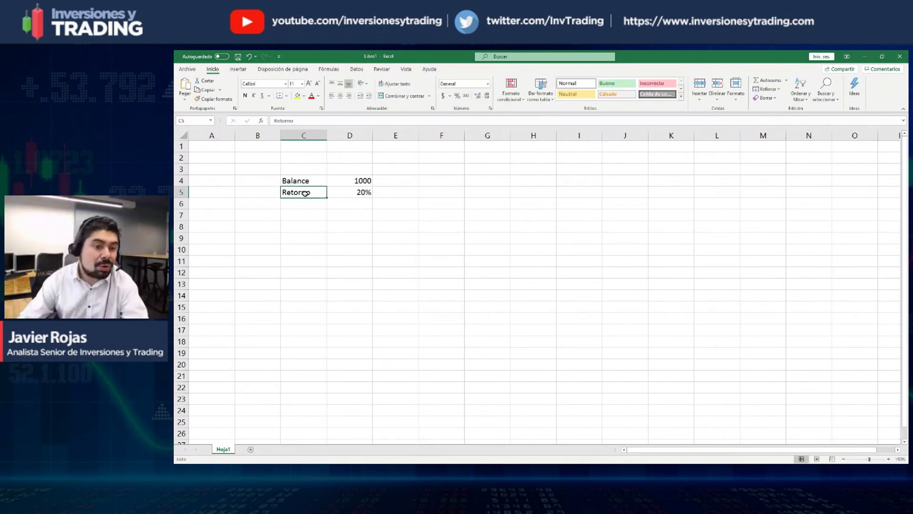
key(shift+Down)
key(shift+Right)
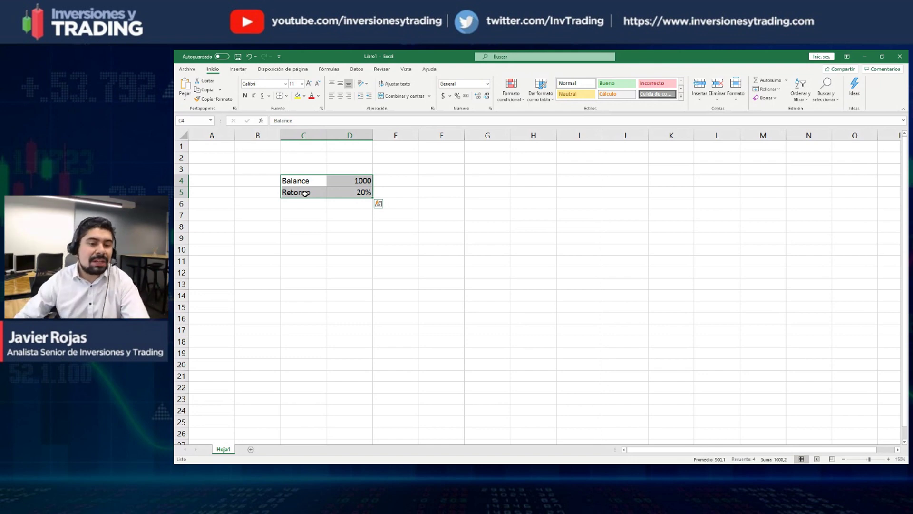
Add the label 12 meses in C6 with the value 200 in D6.
click(306, 193)
key(Return)
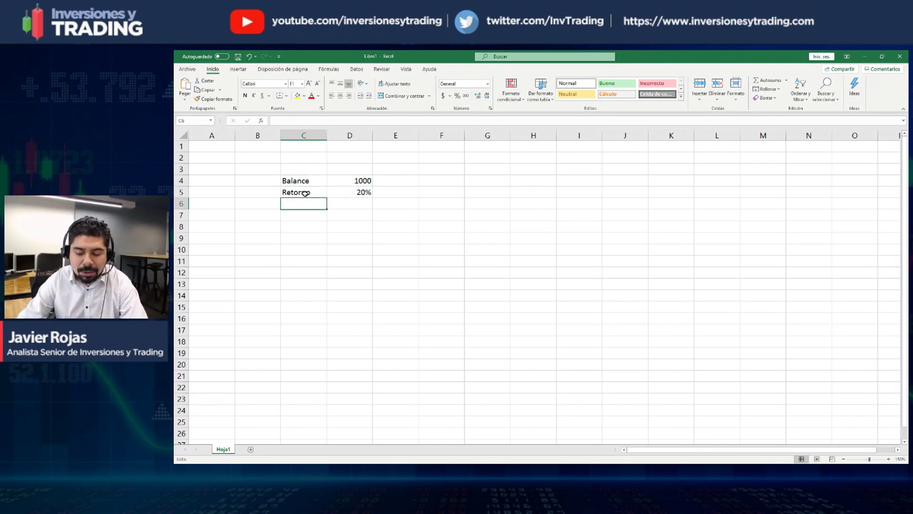
text(12 meses)
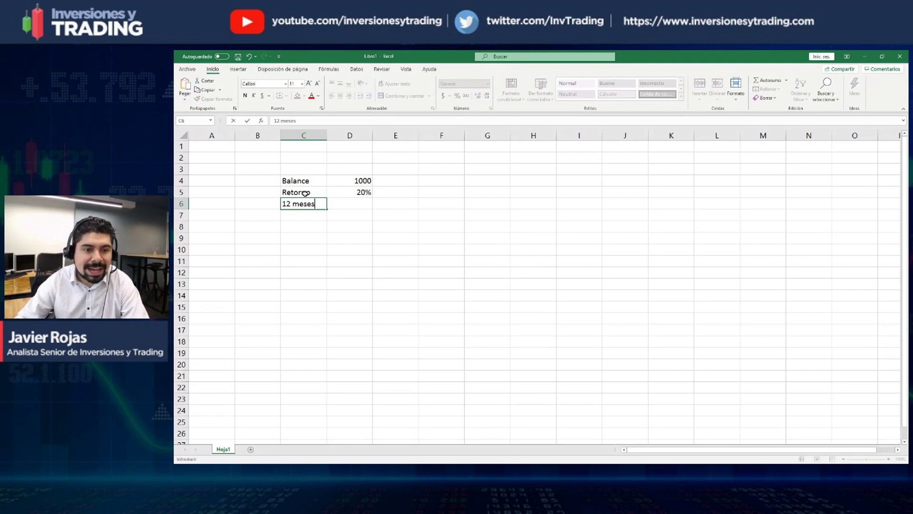
key(Tab)
text(200)
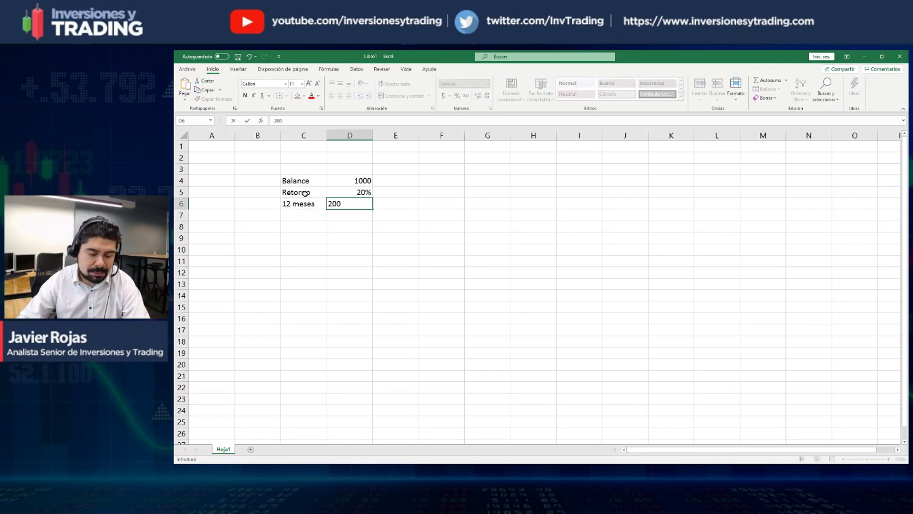
key(Return)
key(Up)
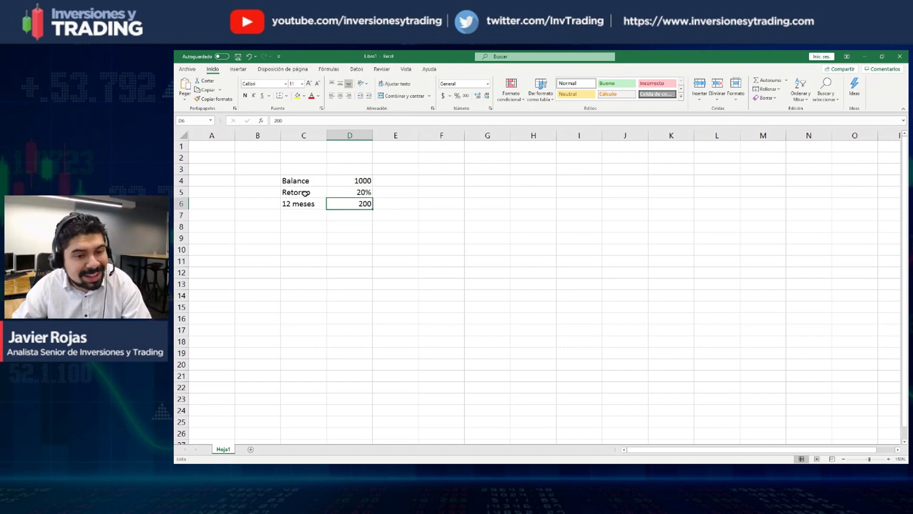
Add the label x mes in C7 and calculate the monthly amount in D7 with the formula =D6/12.
key(Left)
key(Down)
text(x mes)
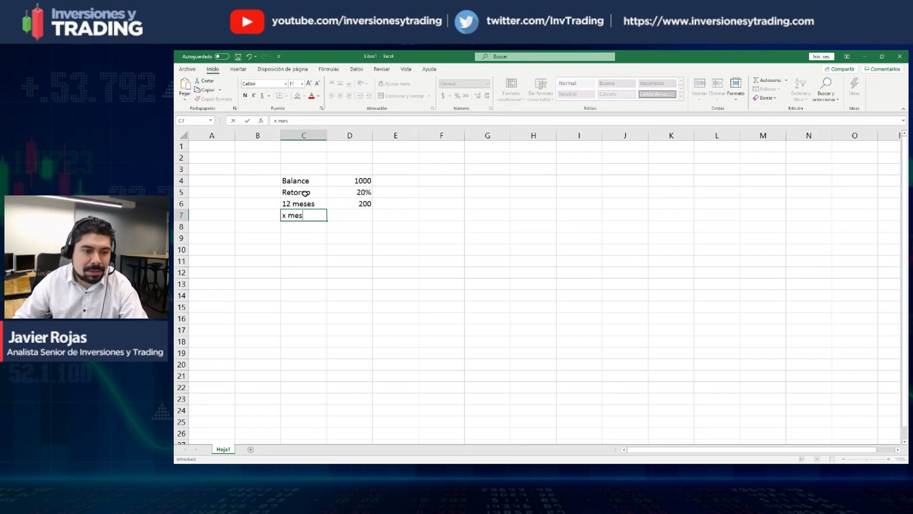
key(Tab)
text(=)
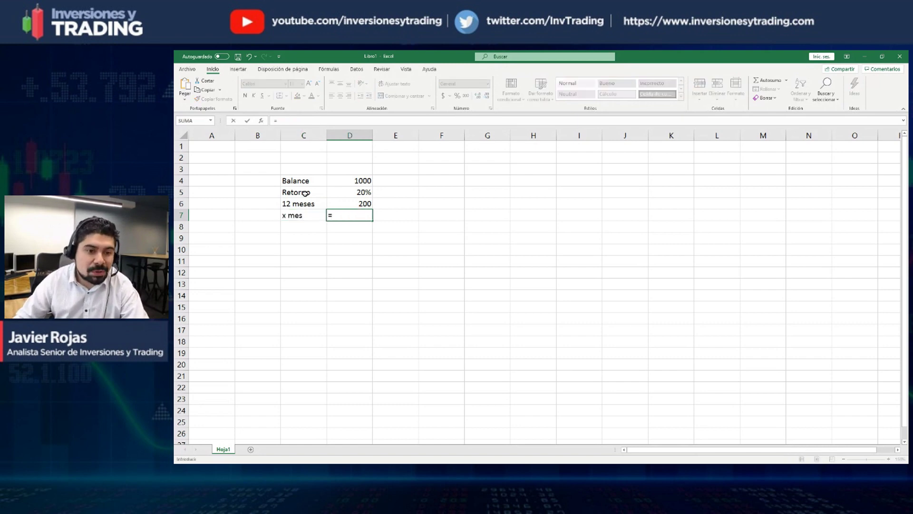
key(Up)
text(/12)
key(Return)
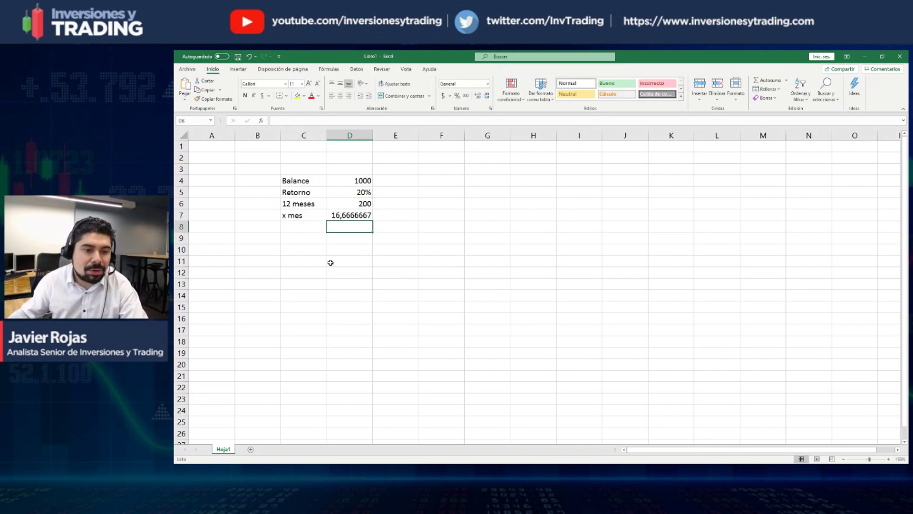
Center the monthly amount in D7 and display it without decimals.
click(360, 214)
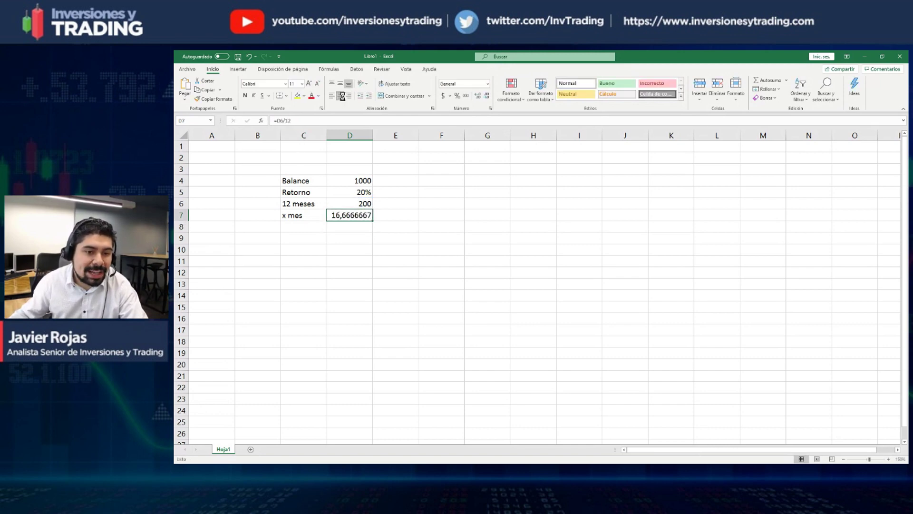
click(486, 95)
click(487, 95)
click(487, 96)
click(487, 96)
click(486, 95)
click(487, 95)
click(487, 95)
click(393, 194)
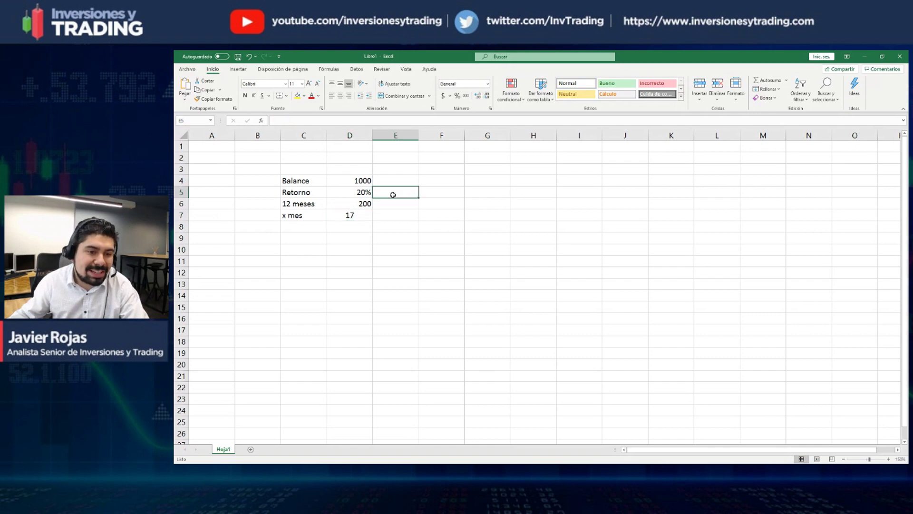
Center the balance, return and 12-month values in D4:D6.
drag(352, 181, 360, 201)
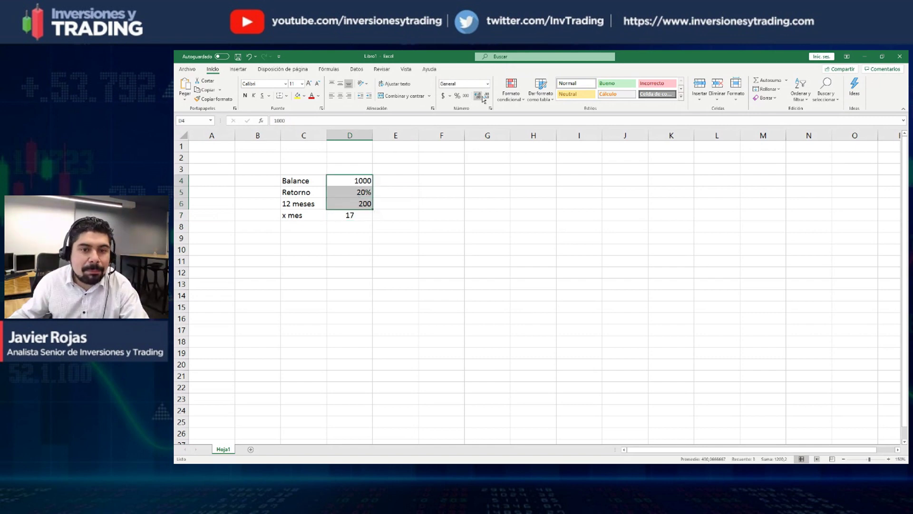
click(341, 96)
click(404, 180)
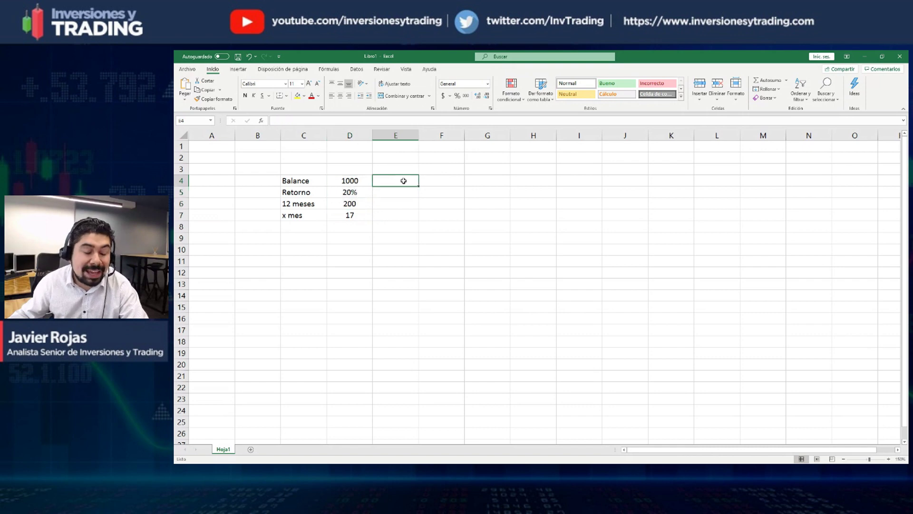
click(339, 214)
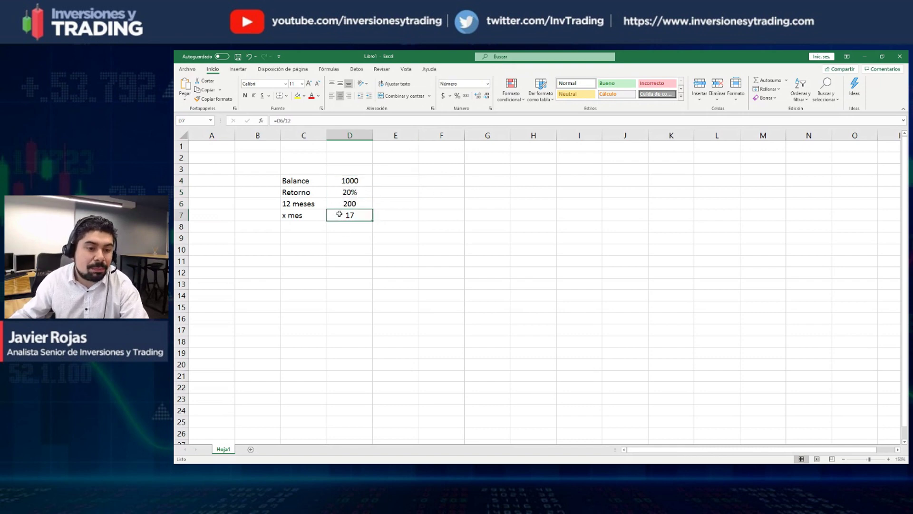
Apply an outside border around the table C4:D7 and another around its label column C4:C7.
drag(304, 182, 366, 217)
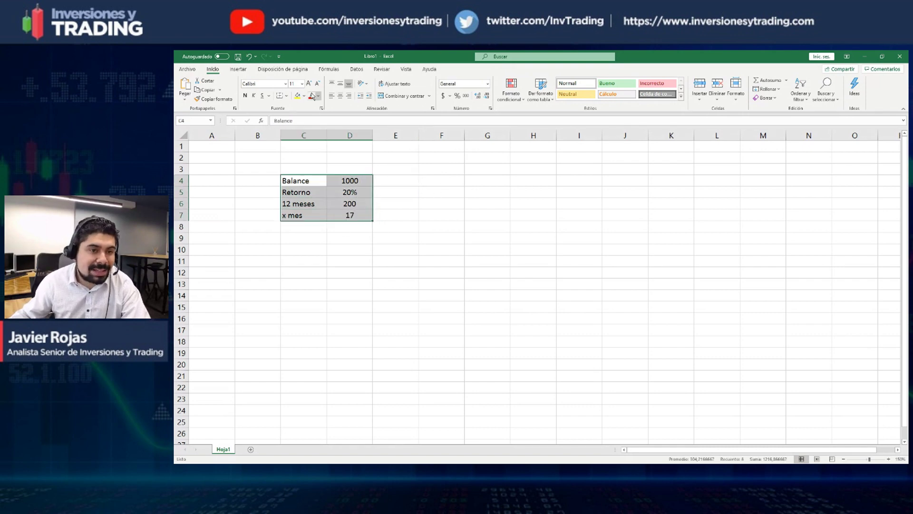
click(286, 96)
click(307, 196)
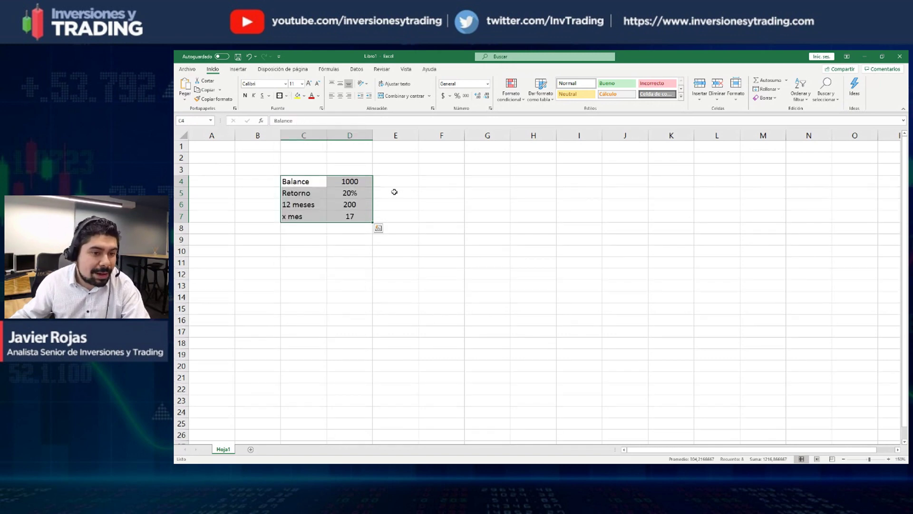
drag(304, 181, 322, 219)
click(281, 96)
click(430, 181)
click(316, 219)
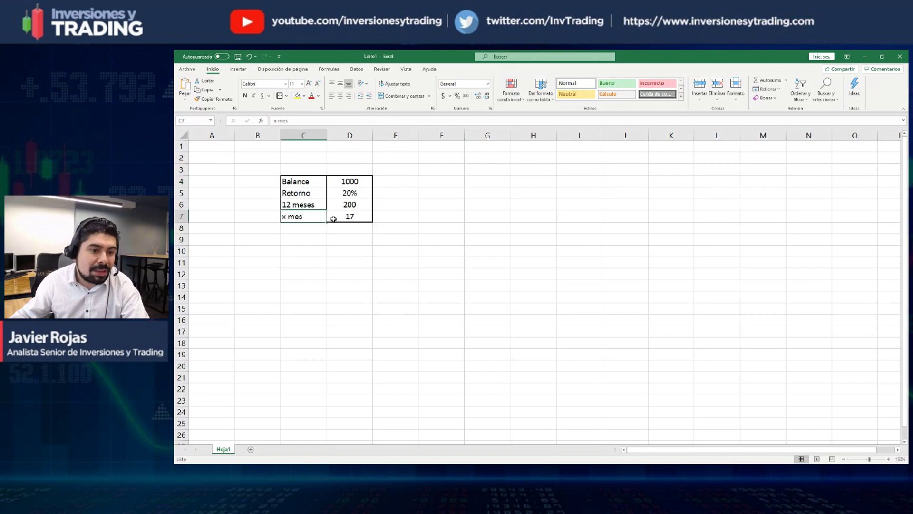
click(352, 218)
click(446, 221)
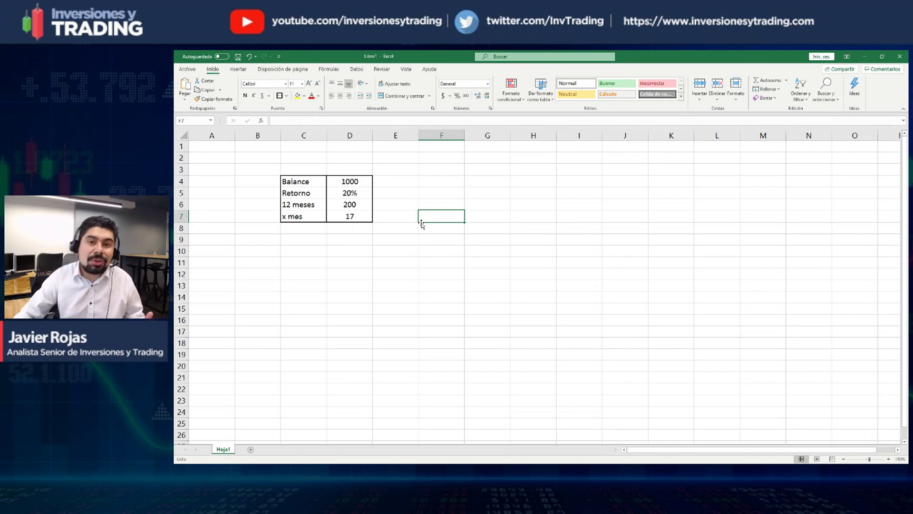
Merge and center C3:D3 above the table and add the title PROFESIONAL with an outside border.
key(Left)
key(Up)
key(Up)
key(Up)
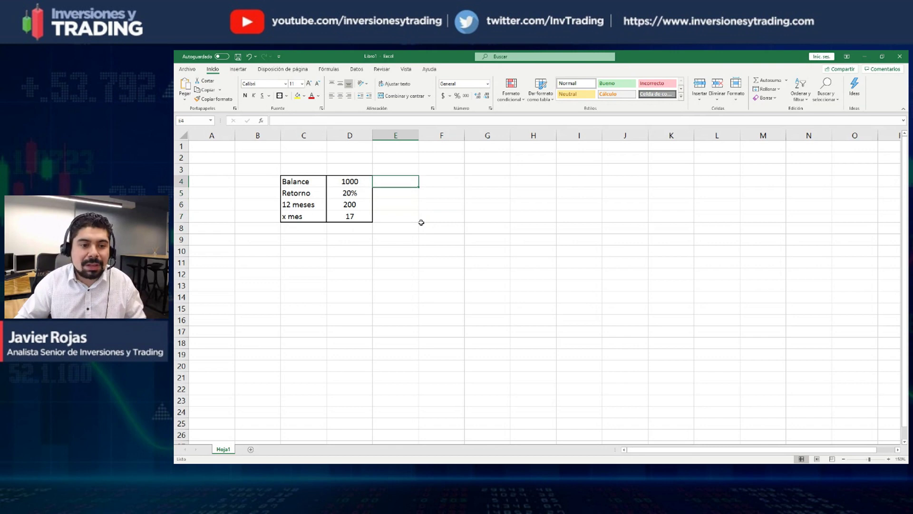
key(Left)
key(Left)
key(Up)
key(shift+Right)
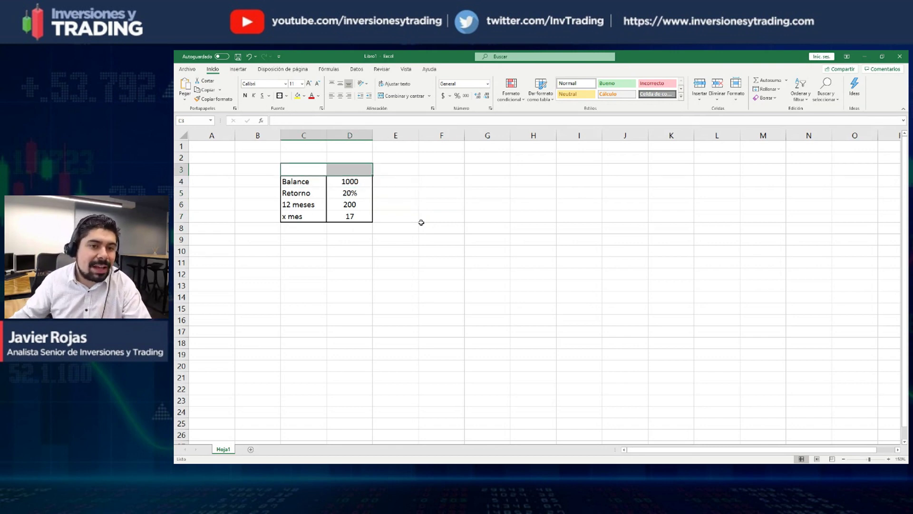
click(416, 95)
text(P)
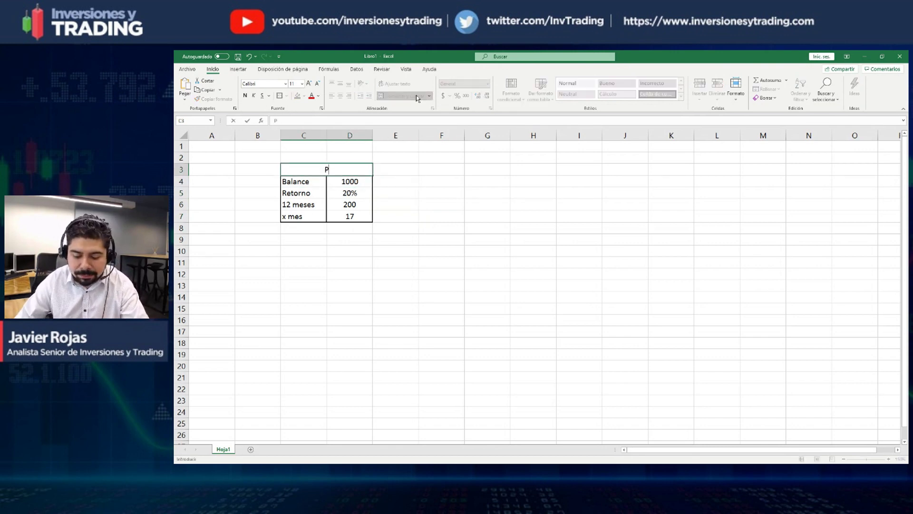
text(ROFESIONAL)
key(Return)
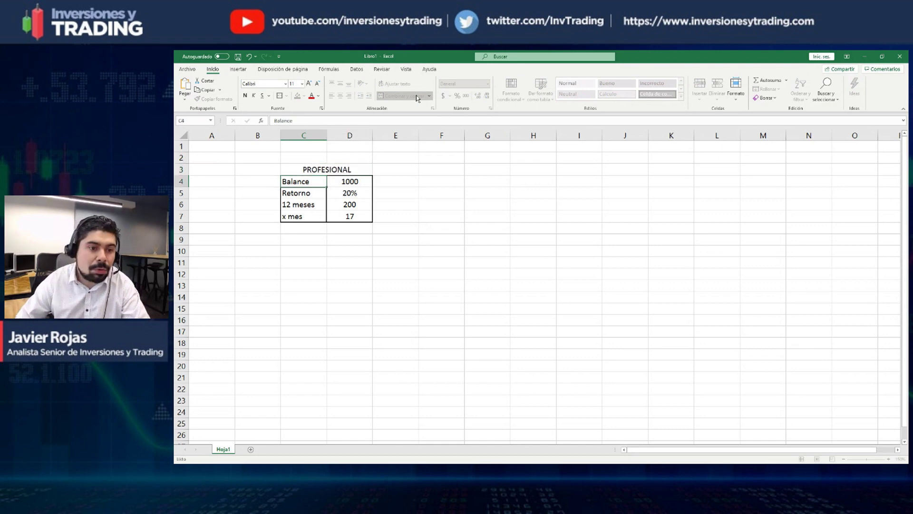
key(Up)
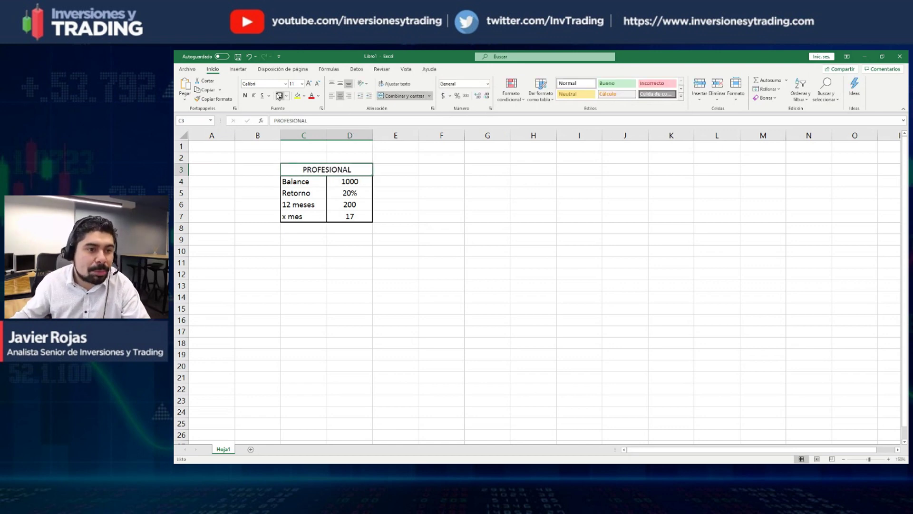
Fill the Retorno row, C5:D5, with light green.
drag(349, 195, 297, 194)
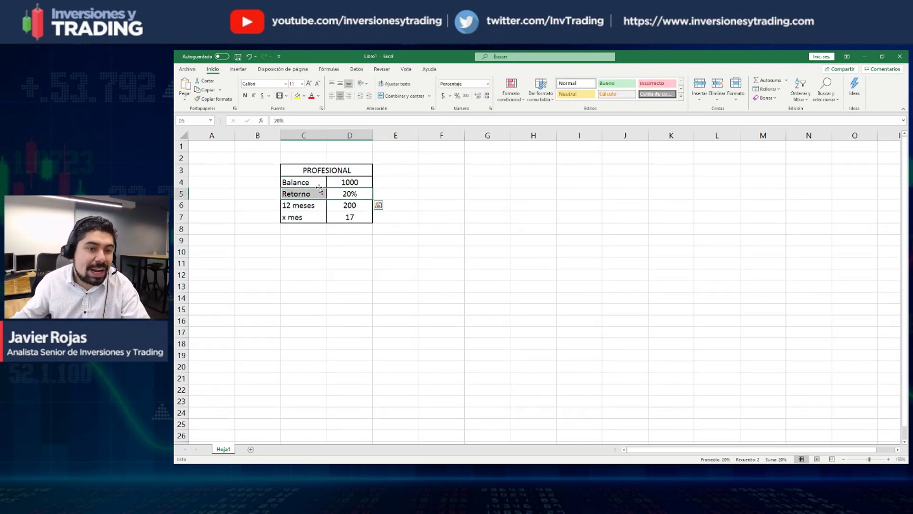
click(304, 96)
click(360, 133)
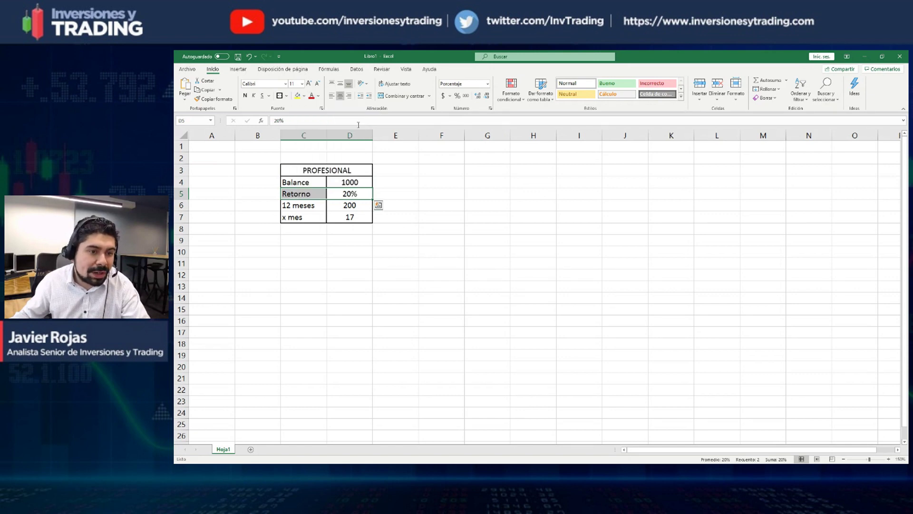
click(428, 178)
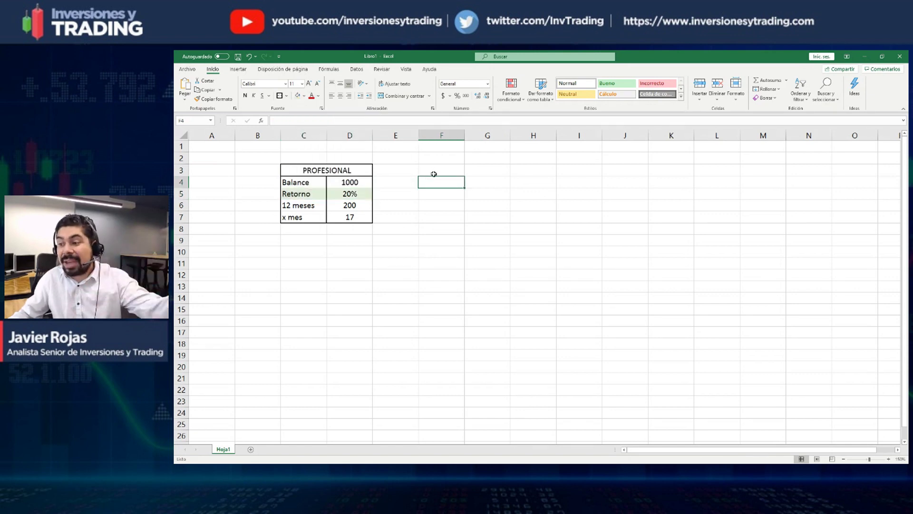
Copy the whole PROFESIONAL table, C3:D7, and paste the duplicate starting at F3.
click(329, 169)
drag(329, 169, 352, 217)
key(ctrl+c)
click(449, 170)
key(ctrl+v)
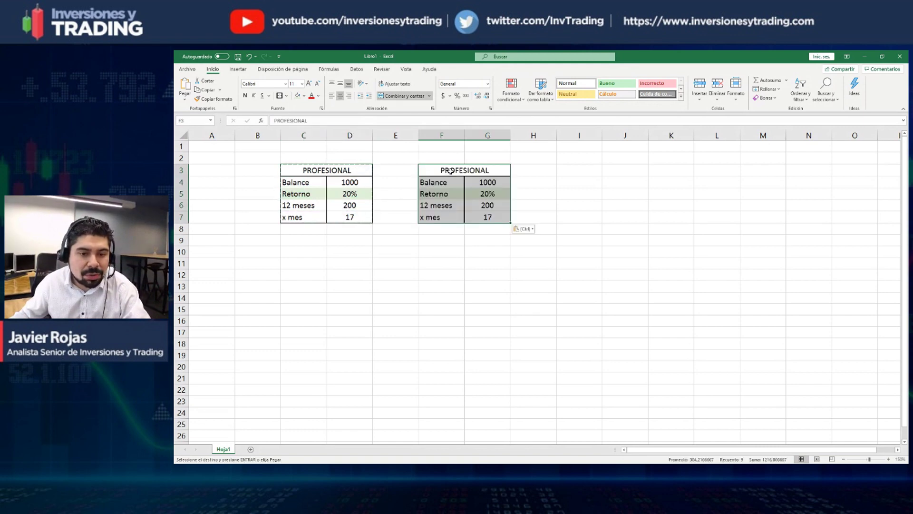
Change the title of the copied table in F3 to RETAIL.
click(449, 171)
text(RETAIL)
key(Return)
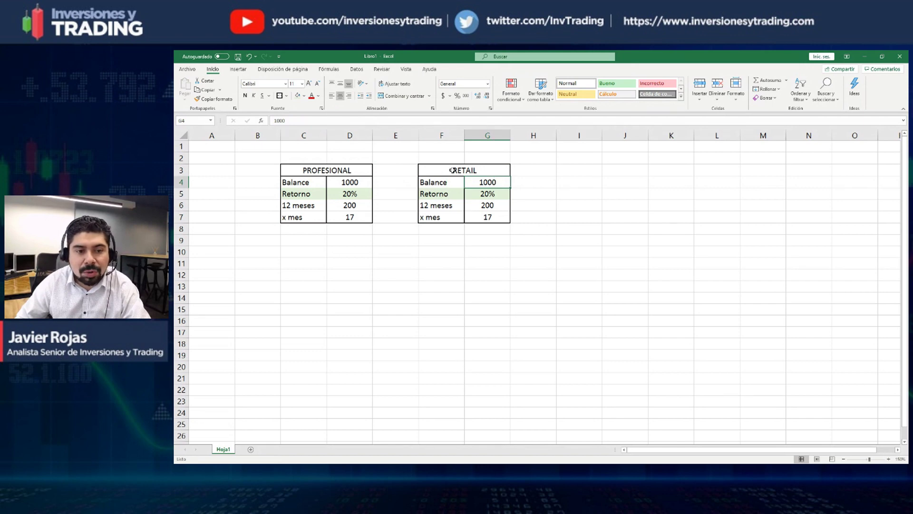
Clear the label and value in the RETAIL table's Retorno row, F5:G5, and remove the row's fill color.
key(Down)
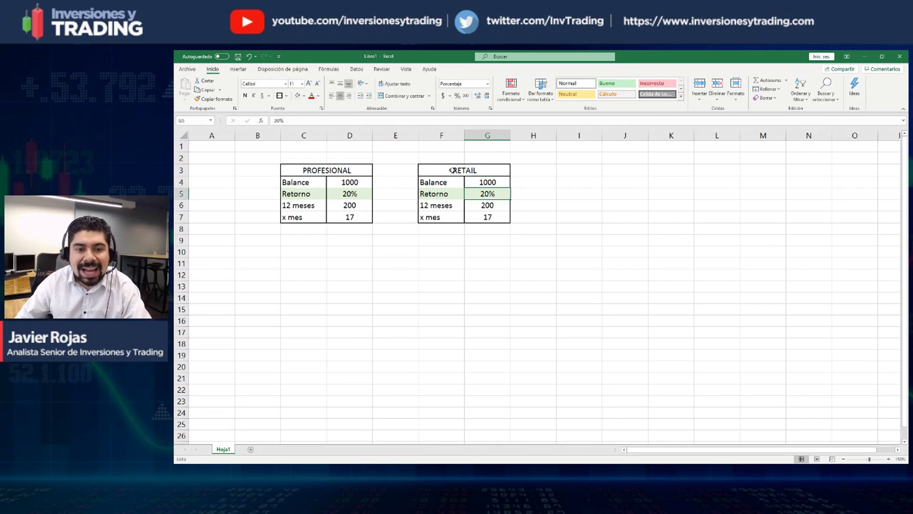
click(440, 194)
shift+click(479, 193)
key(Delete)
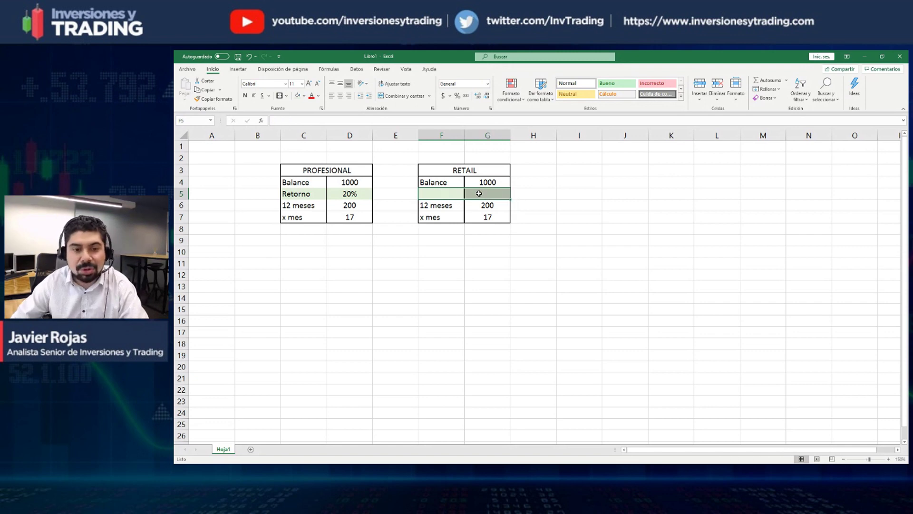
click(304, 96)
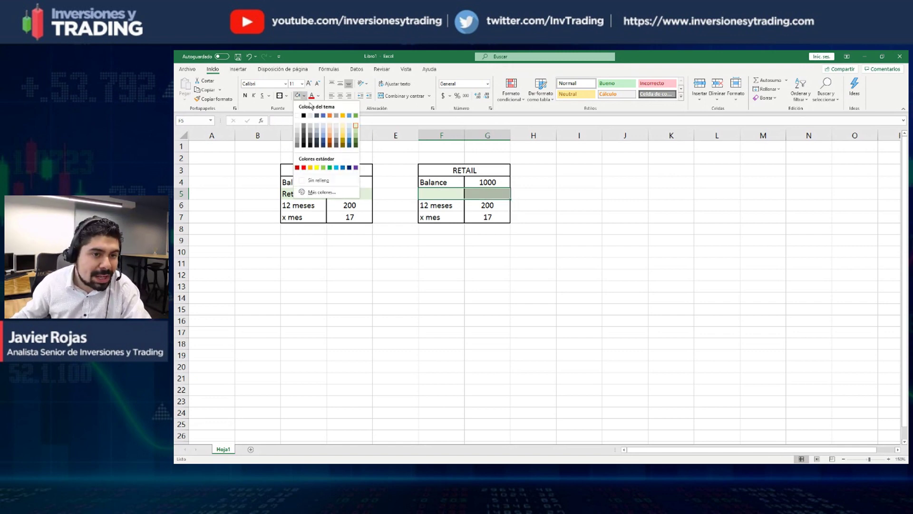
click(317, 180)
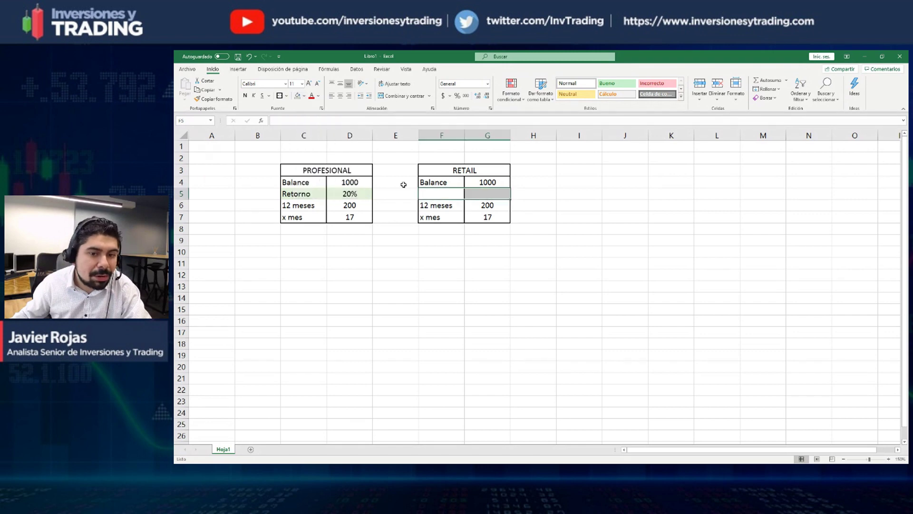
click(579, 205)
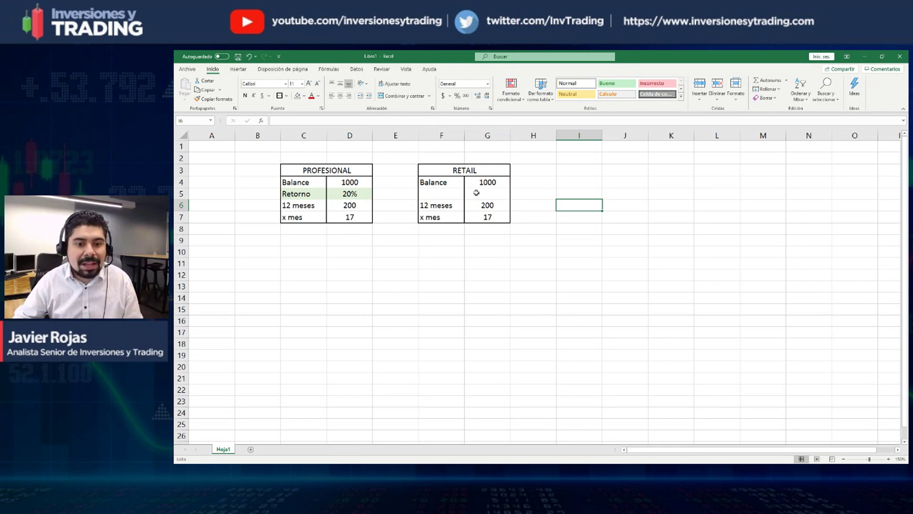
Set the RETAIL x mes value in G7 to 200 and clear the 12 meses value in G6.
key(Left)
key(Left)
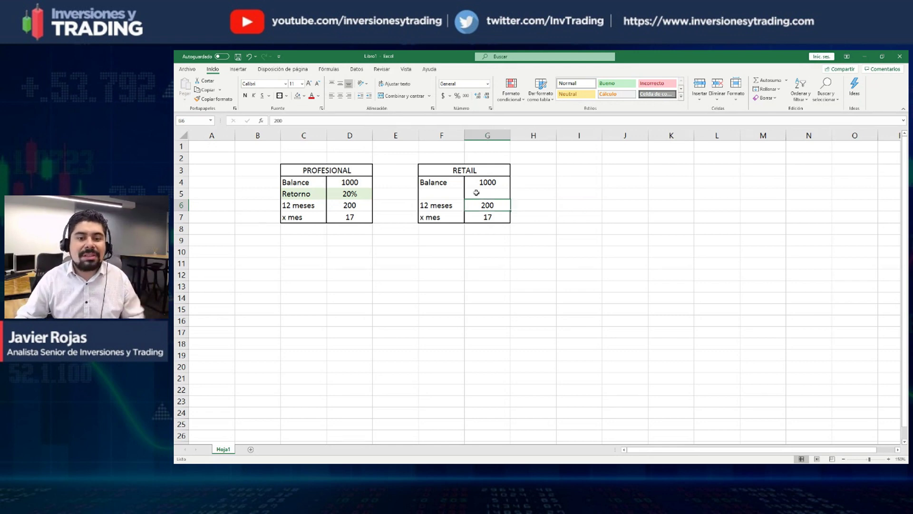
key(Left)
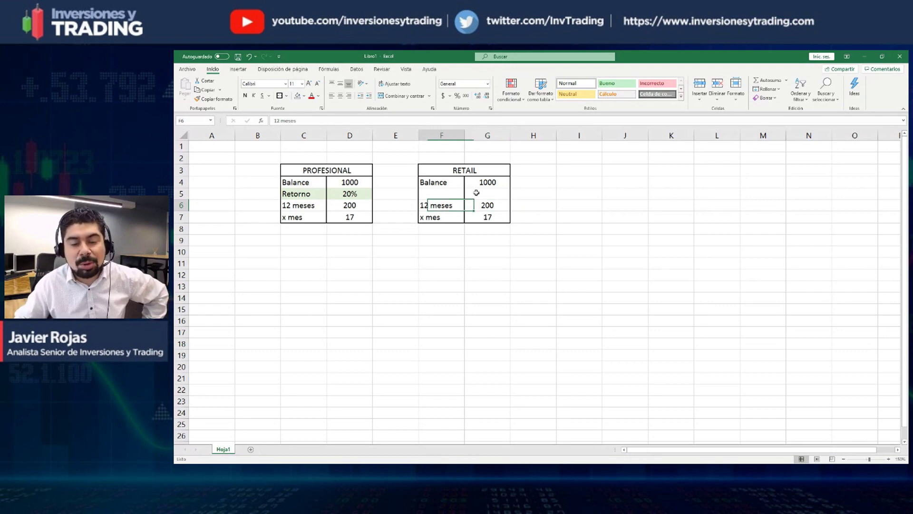
key(Down)
key(Right)
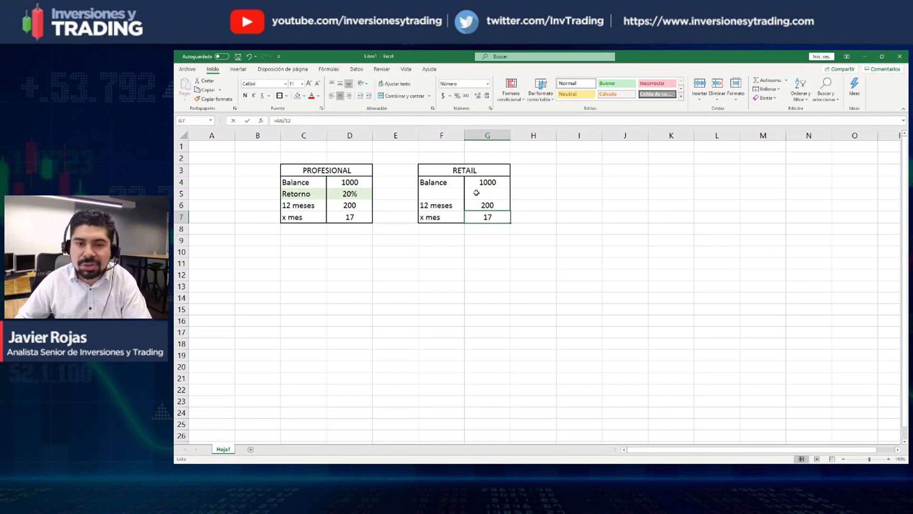
text(200)
key(Return)
key(Up)
key(Up)
key(Delete)
Enter 2400 as the RETAIL table's 12 meses value in G6.
key(Down)
key(Up)
key(Up)
key(Up)
key(Down)
key(Down)
key(Down)
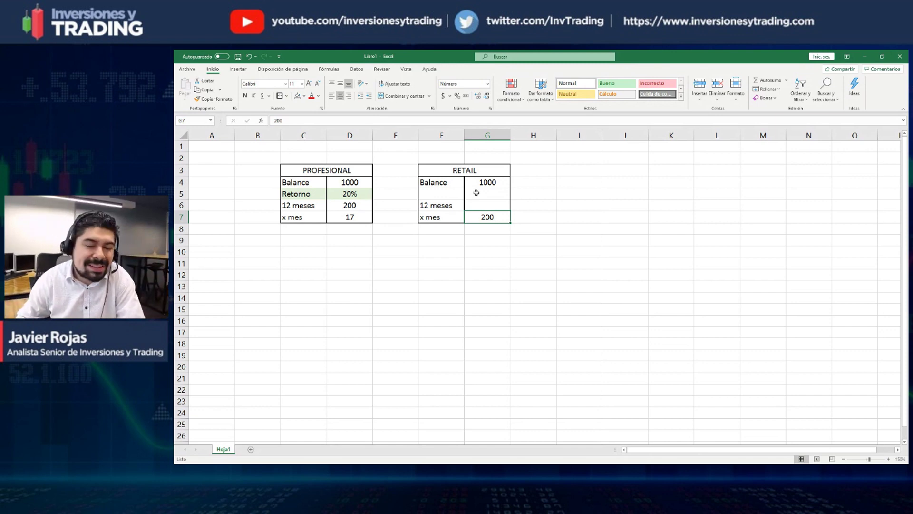
key(Up)
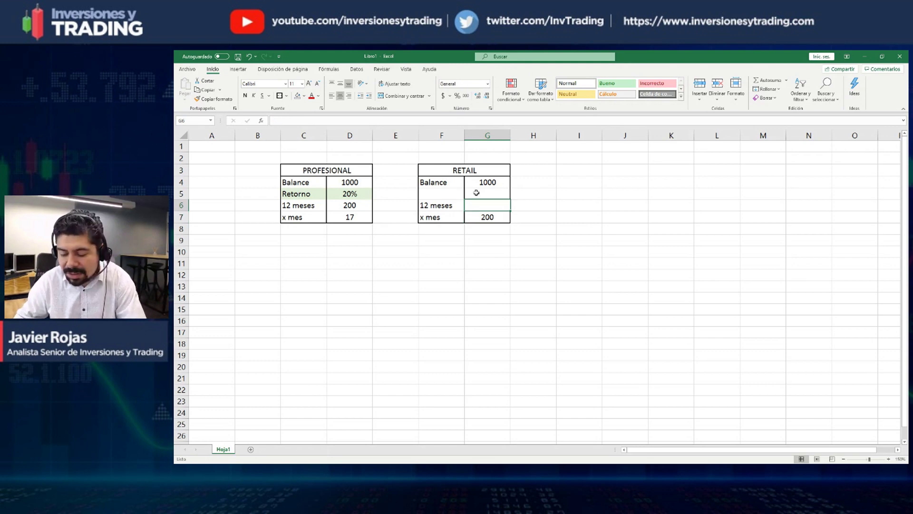
text(2400)
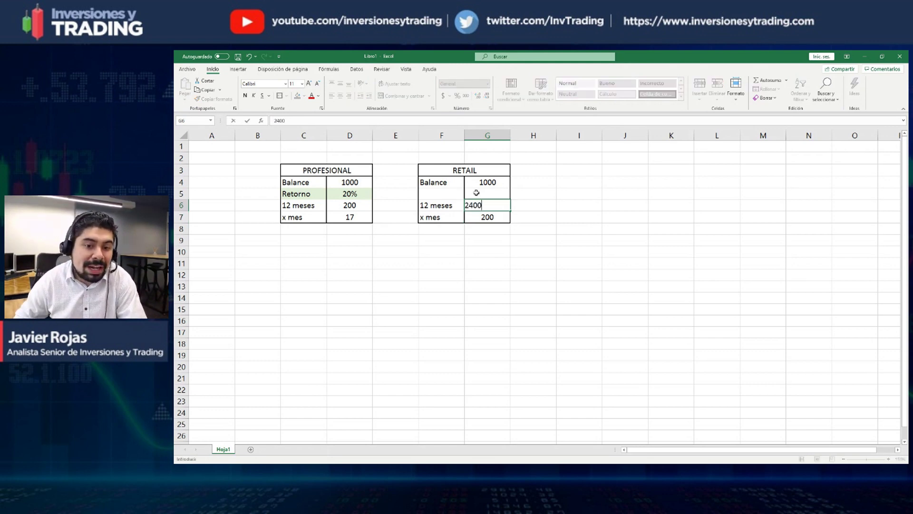
key(Right)
key(Left)
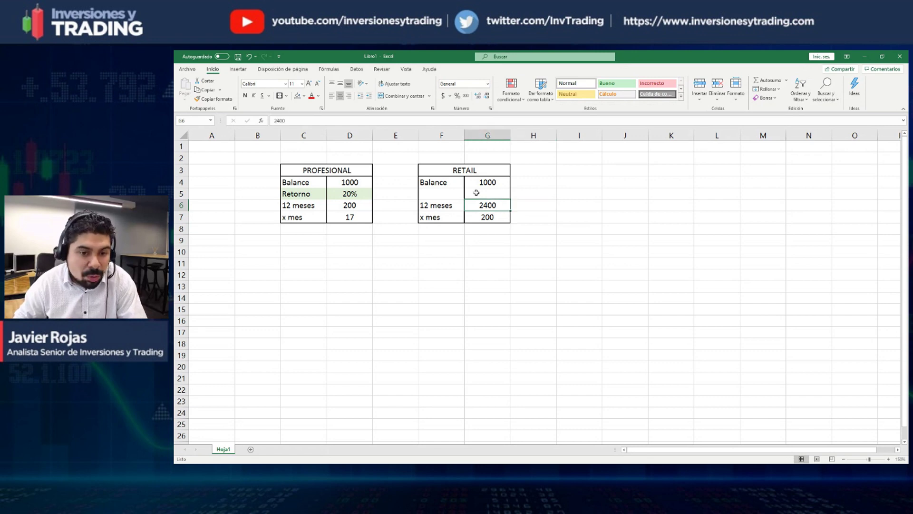
Enter the label Retorno in F5 of the RETAIL table.
key(Up)
key(Left)
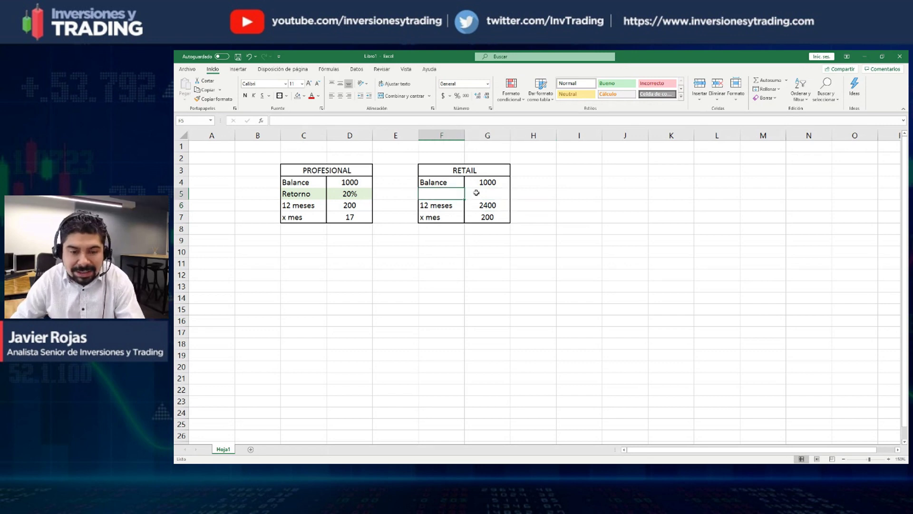
text(Retorno)
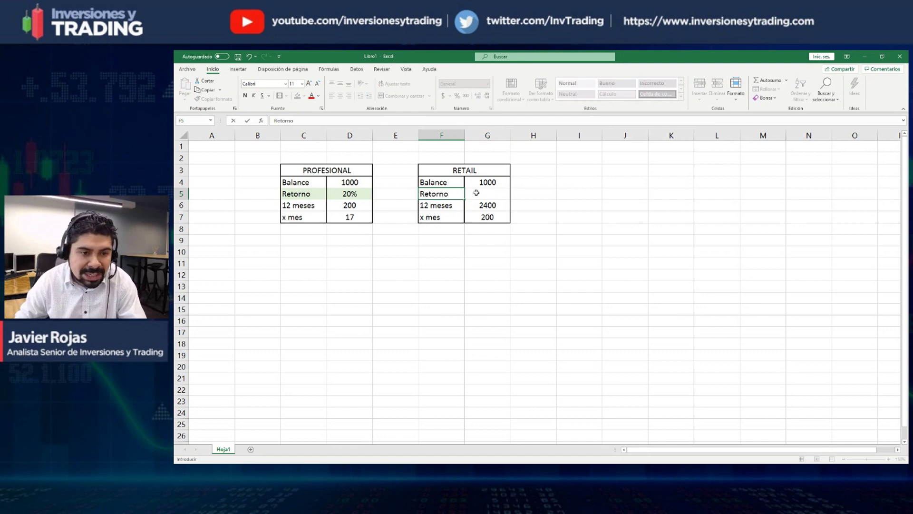
key(Right)
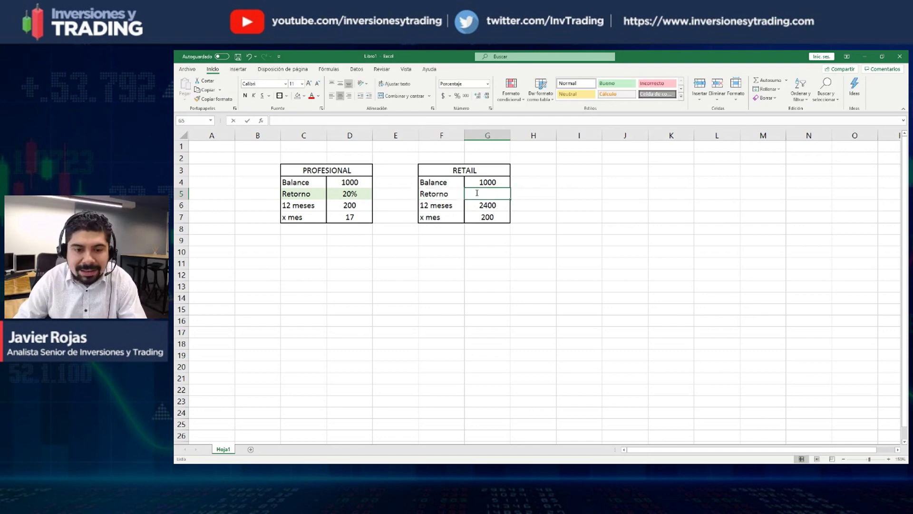
Calculate the RETAIL return in G5 with the formula =G6/G4.
text(=)
key(Down)
text(/)
key(Up)
key(Return)
key(Up)
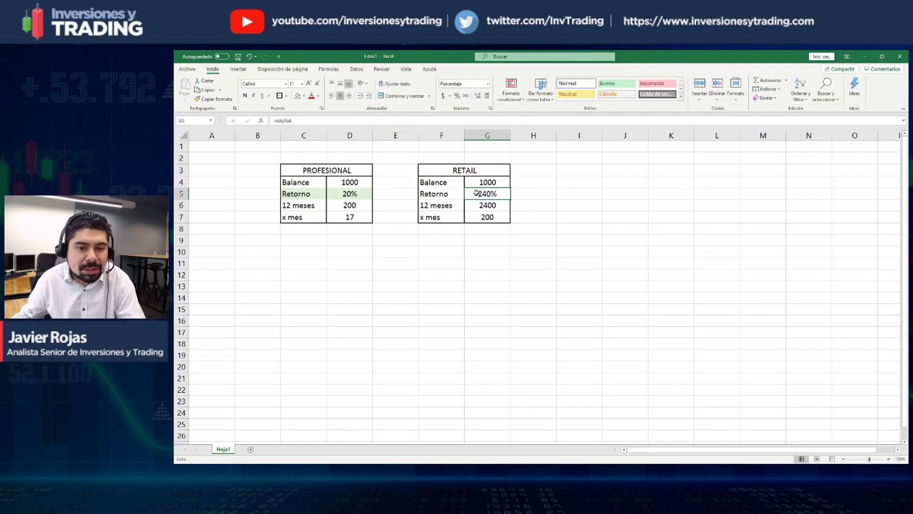
click(598, 187)
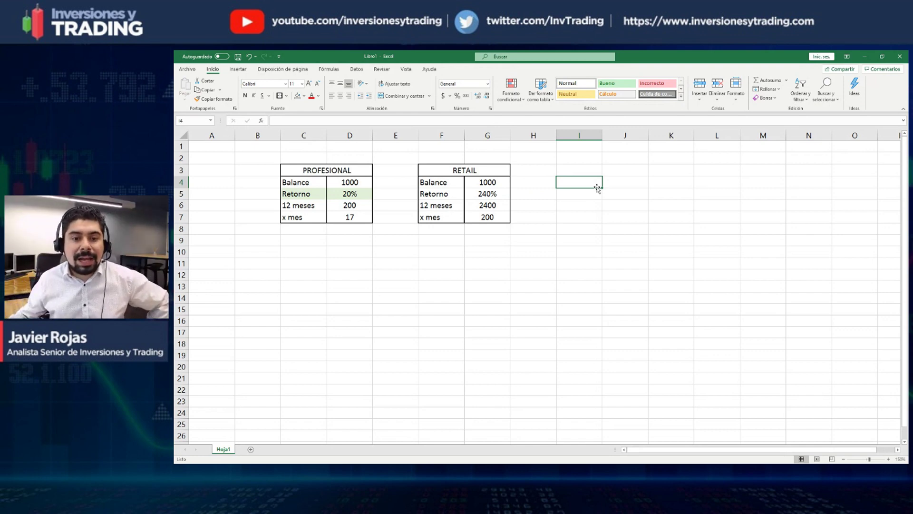
Fill the RETAIL table's Retorno row, F5:G5, with the standard red color.
click(452, 192)
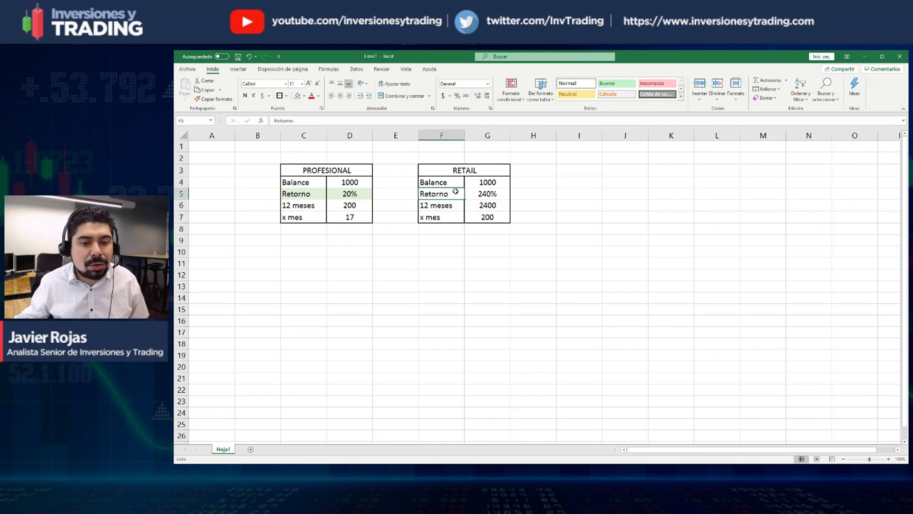
drag(453, 192, 505, 194)
click(305, 96)
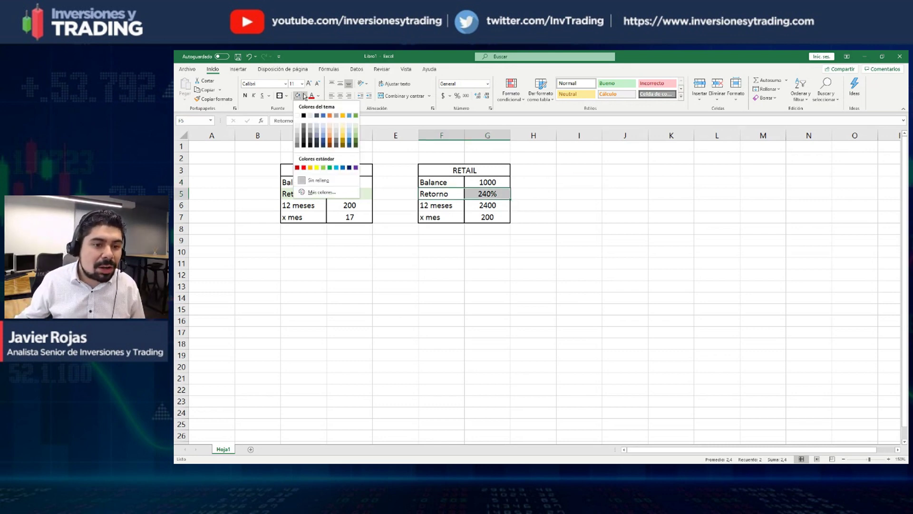
click(303, 167)
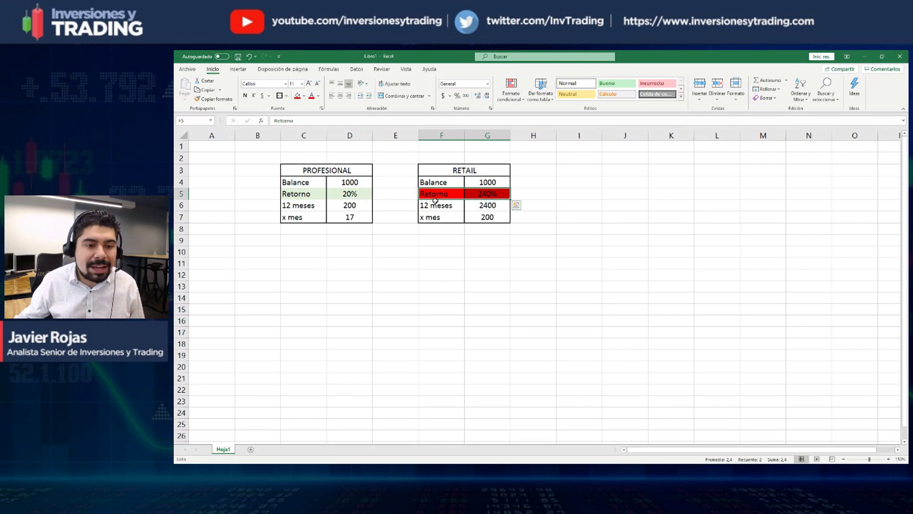
Center the contents of both tables horizontally across C3:G7.
drag(290, 170, 504, 219)
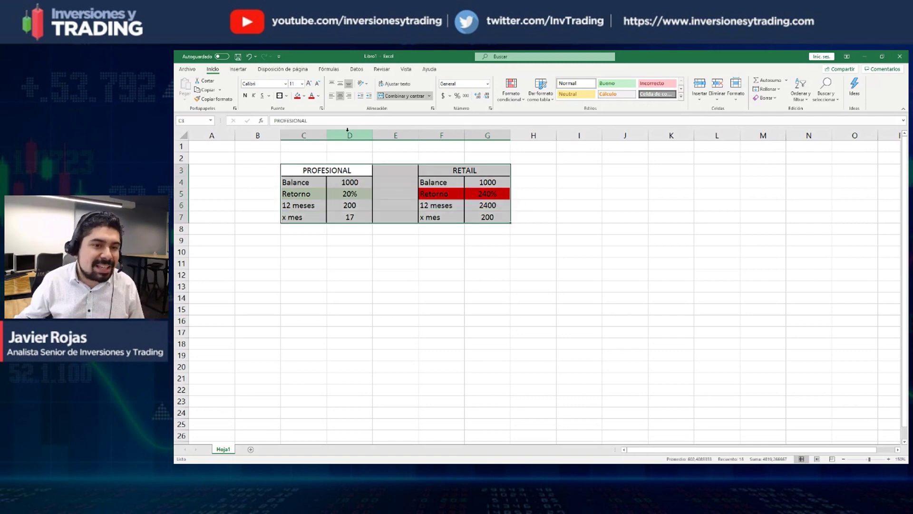
click(340, 95)
click(601, 194)
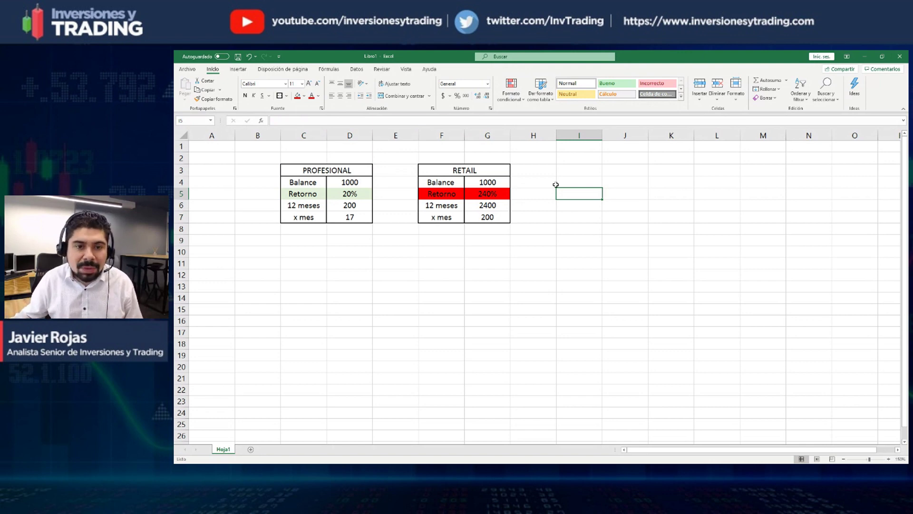
click(413, 149)
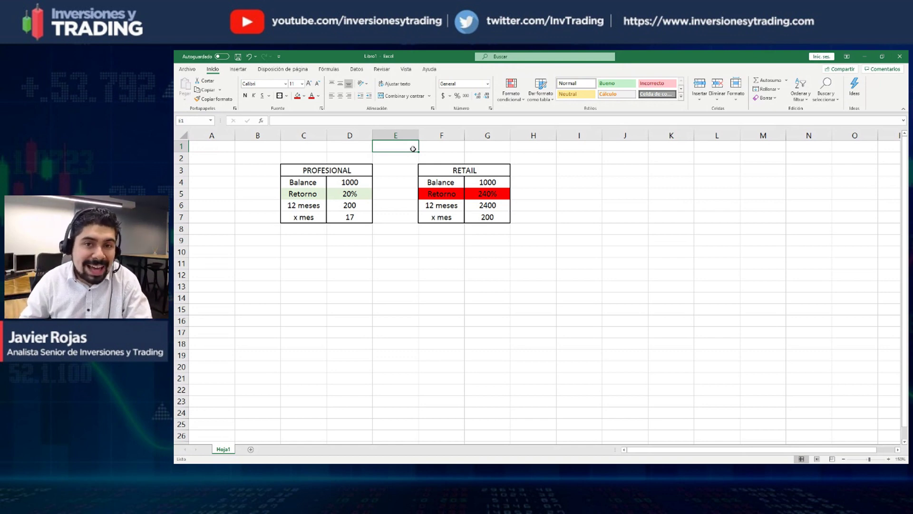
Compare the PROFESIONAL and RETAIL tables, examining their Retorno, 12 meses and x mes rows.
drag(315, 171, 339, 217)
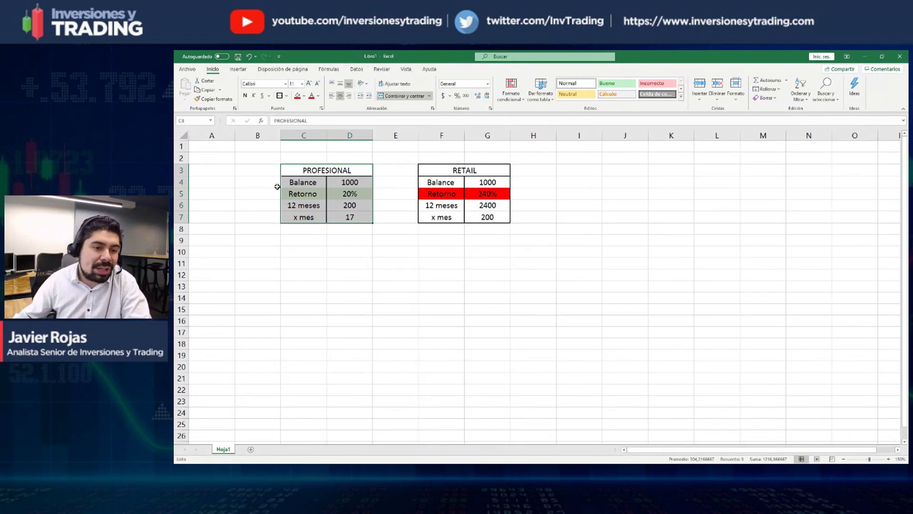
drag(306, 195, 344, 205)
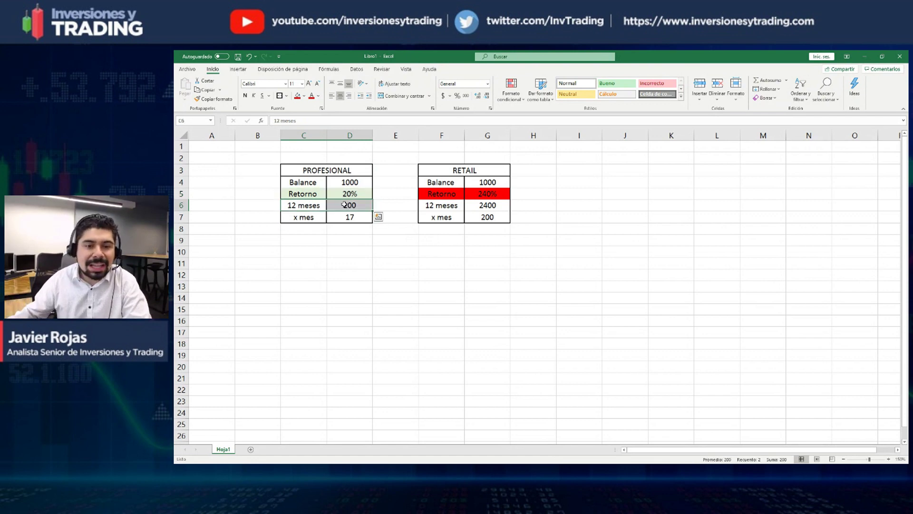
click(495, 216)
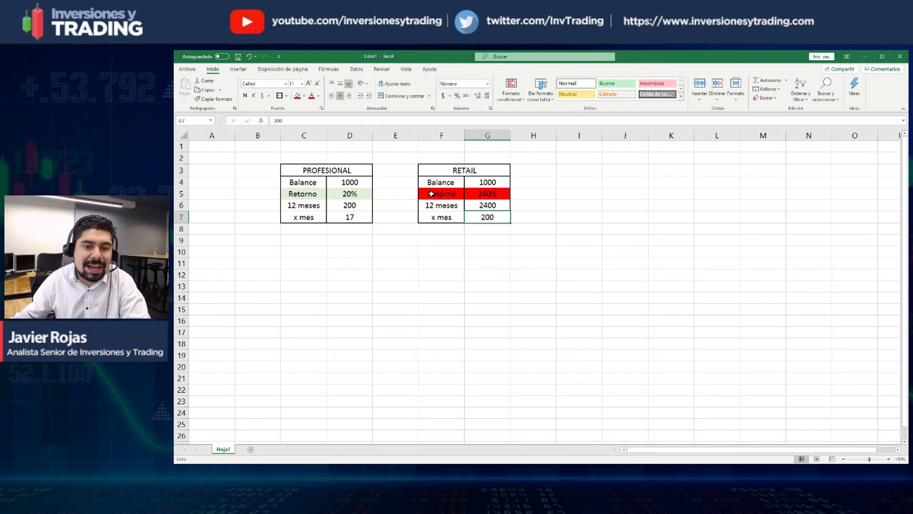
drag(432, 194, 490, 217)
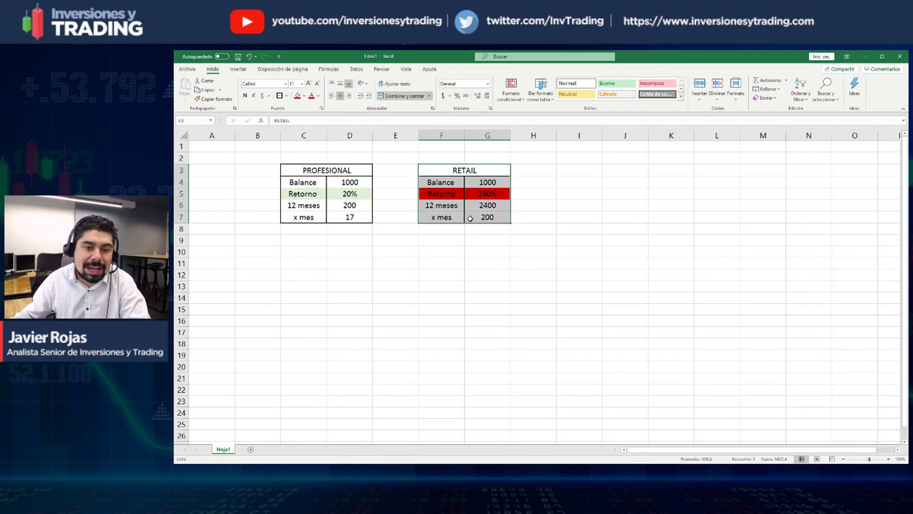
click(572, 187)
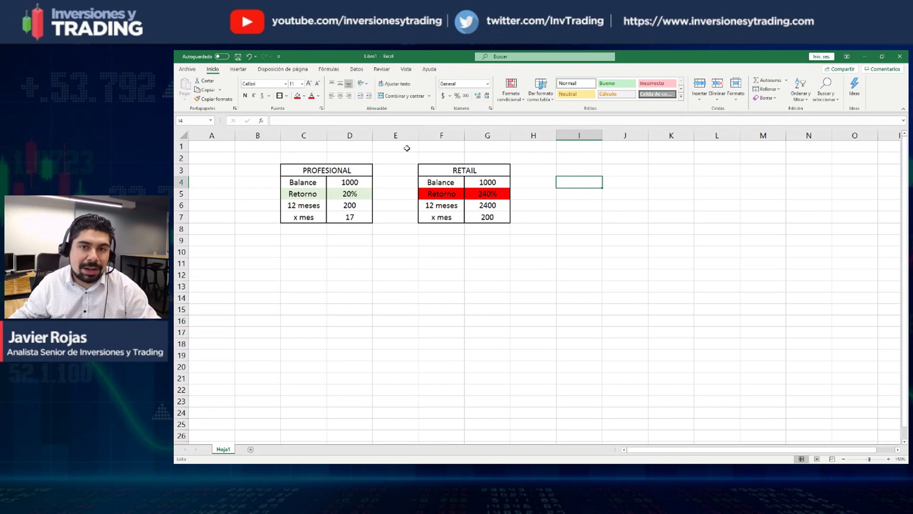
click(469, 196)
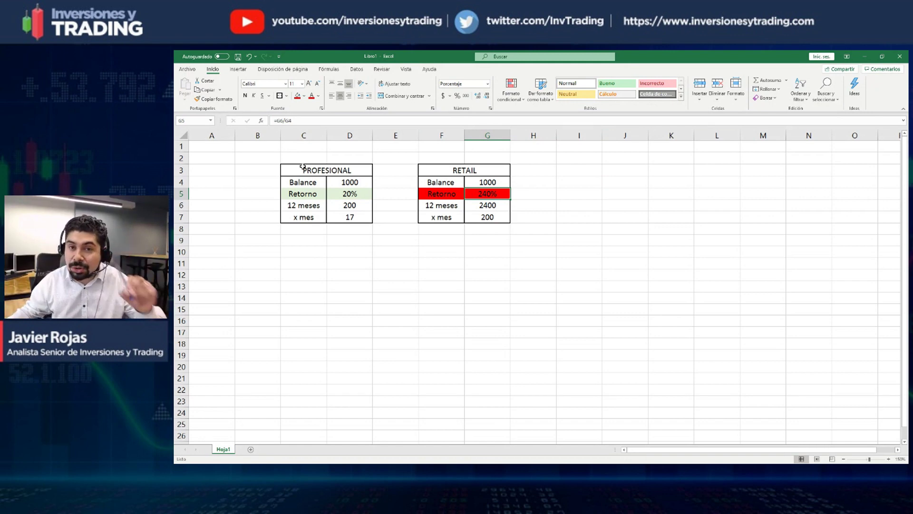
drag(441, 167, 496, 221)
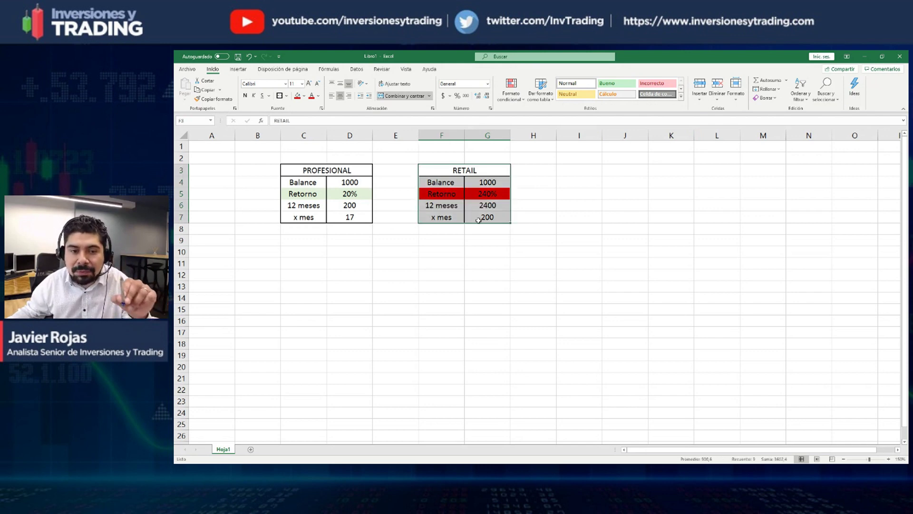
drag(295, 163, 312, 220)
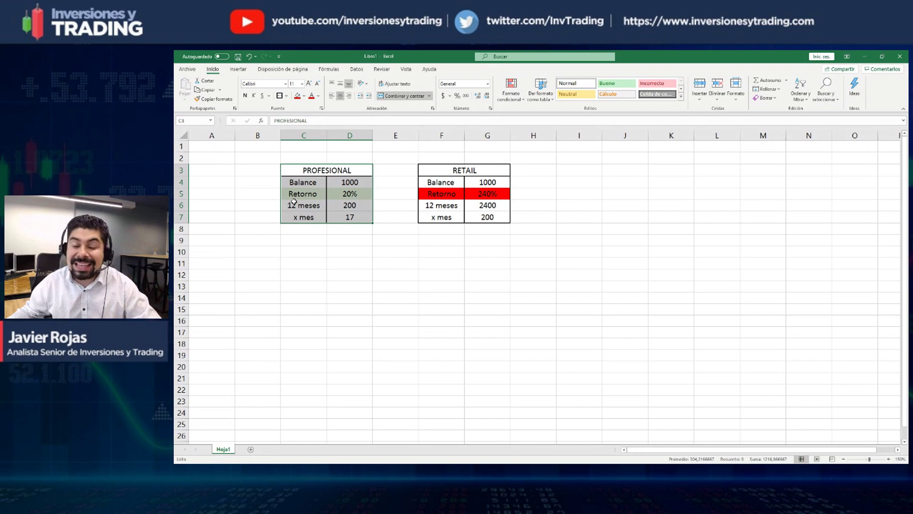
click(359, 217)
drag(347, 196, 316, 195)
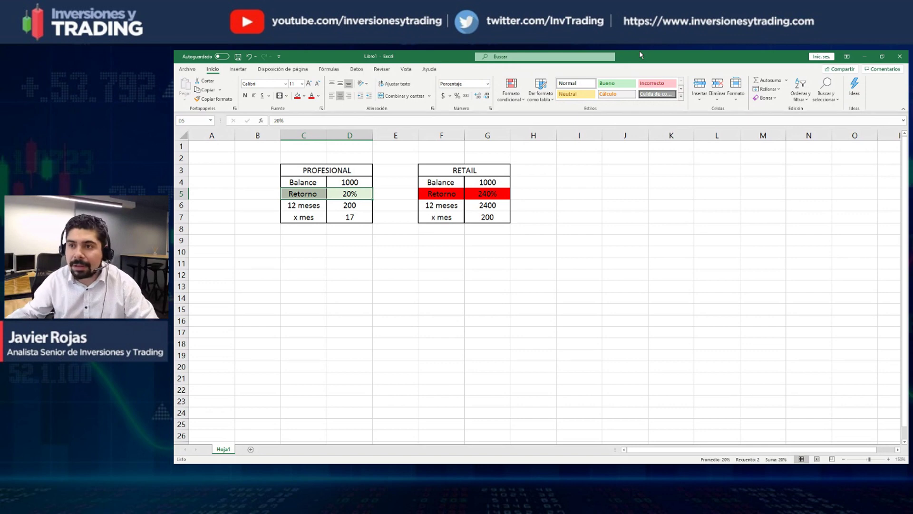
Review the presentation slide of tips for trading with under US$1.000, and return to the RETAIL table's monthly figure in Excel.
key(alt+Tab)
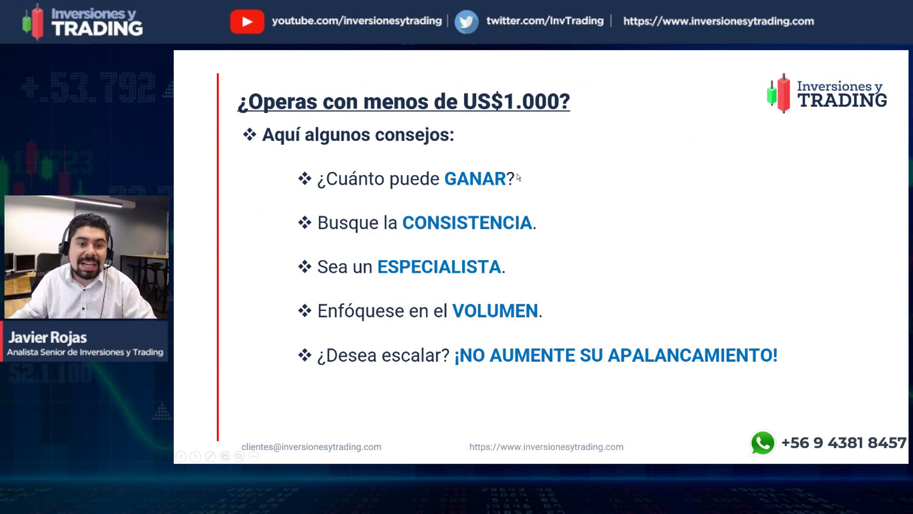
key(alt+Tab)
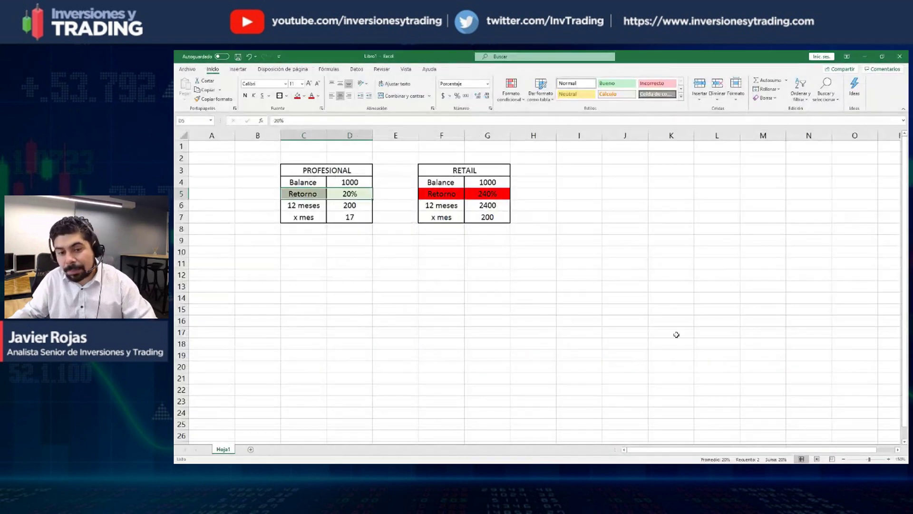
click(482, 217)
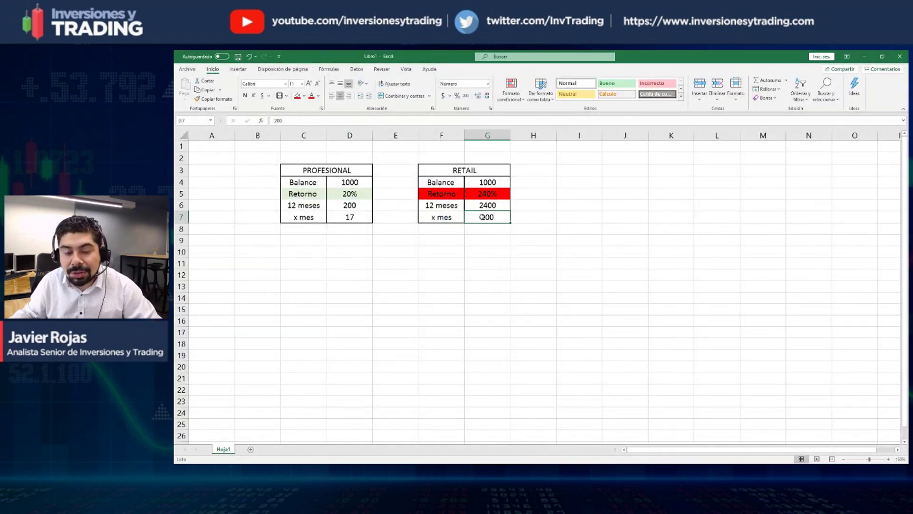
drag(482, 217, 453, 219)
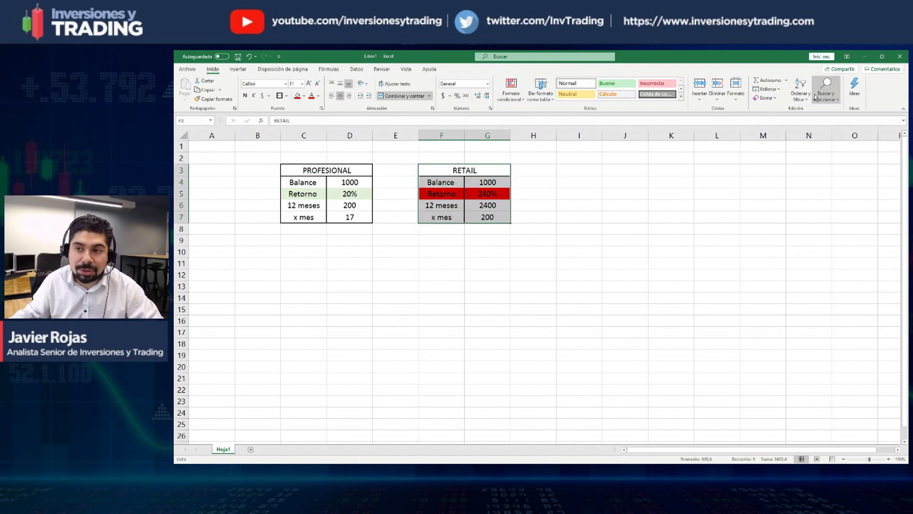
Minimize the workbook to show the tips slide, and switch to MetaTrader 5 with the ETHUSD,M1 chart.
click(865, 56)
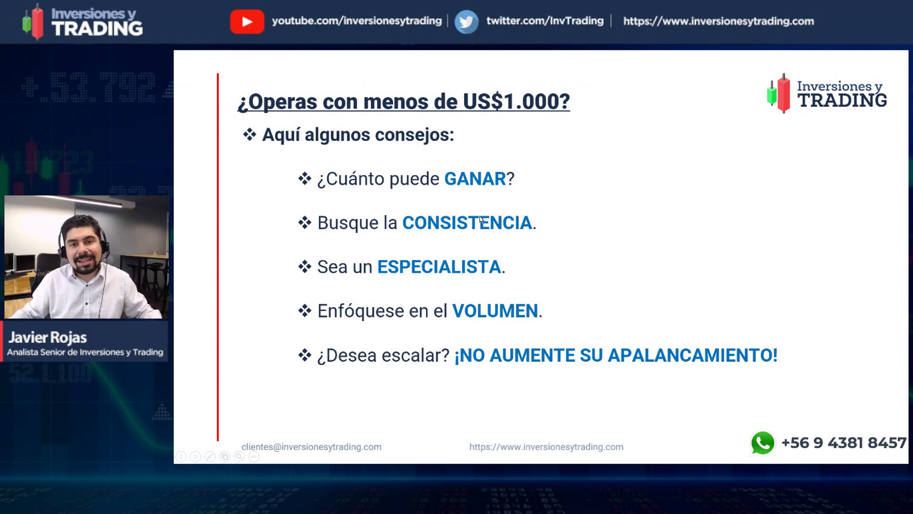
key(alt+Tab)
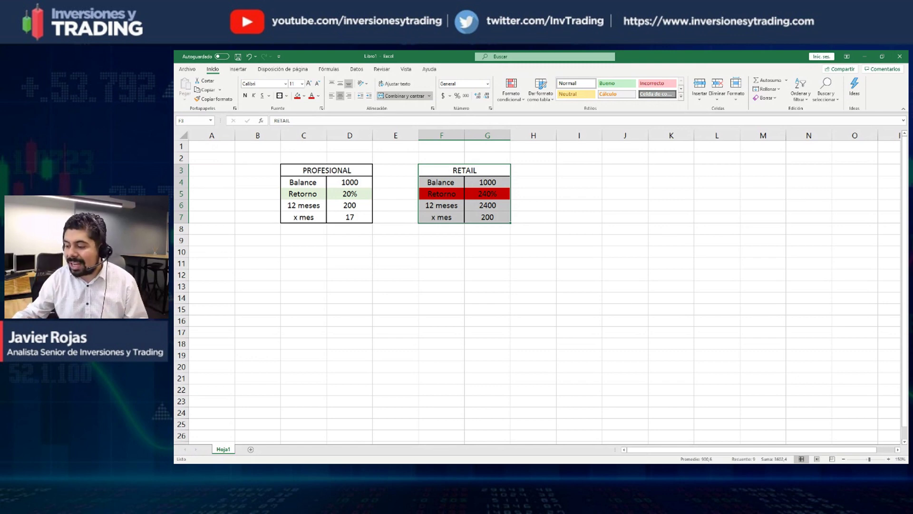
key(alt+Tab)
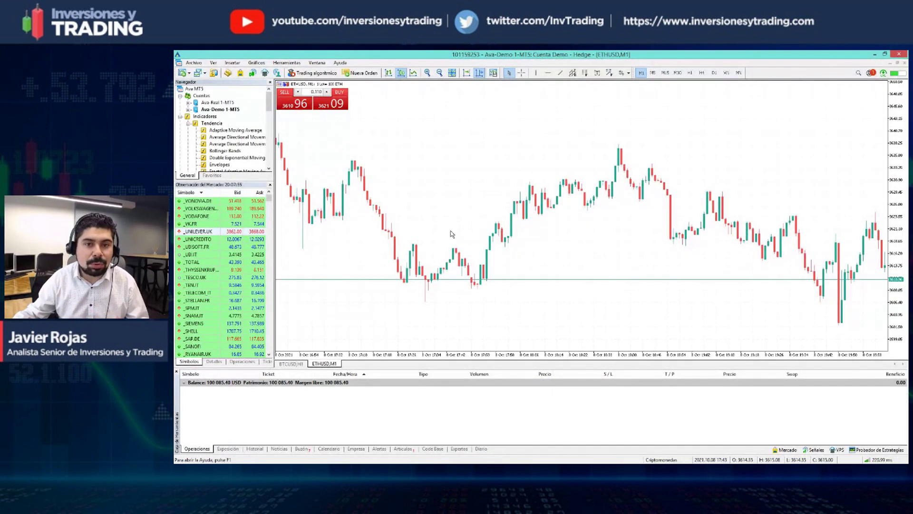